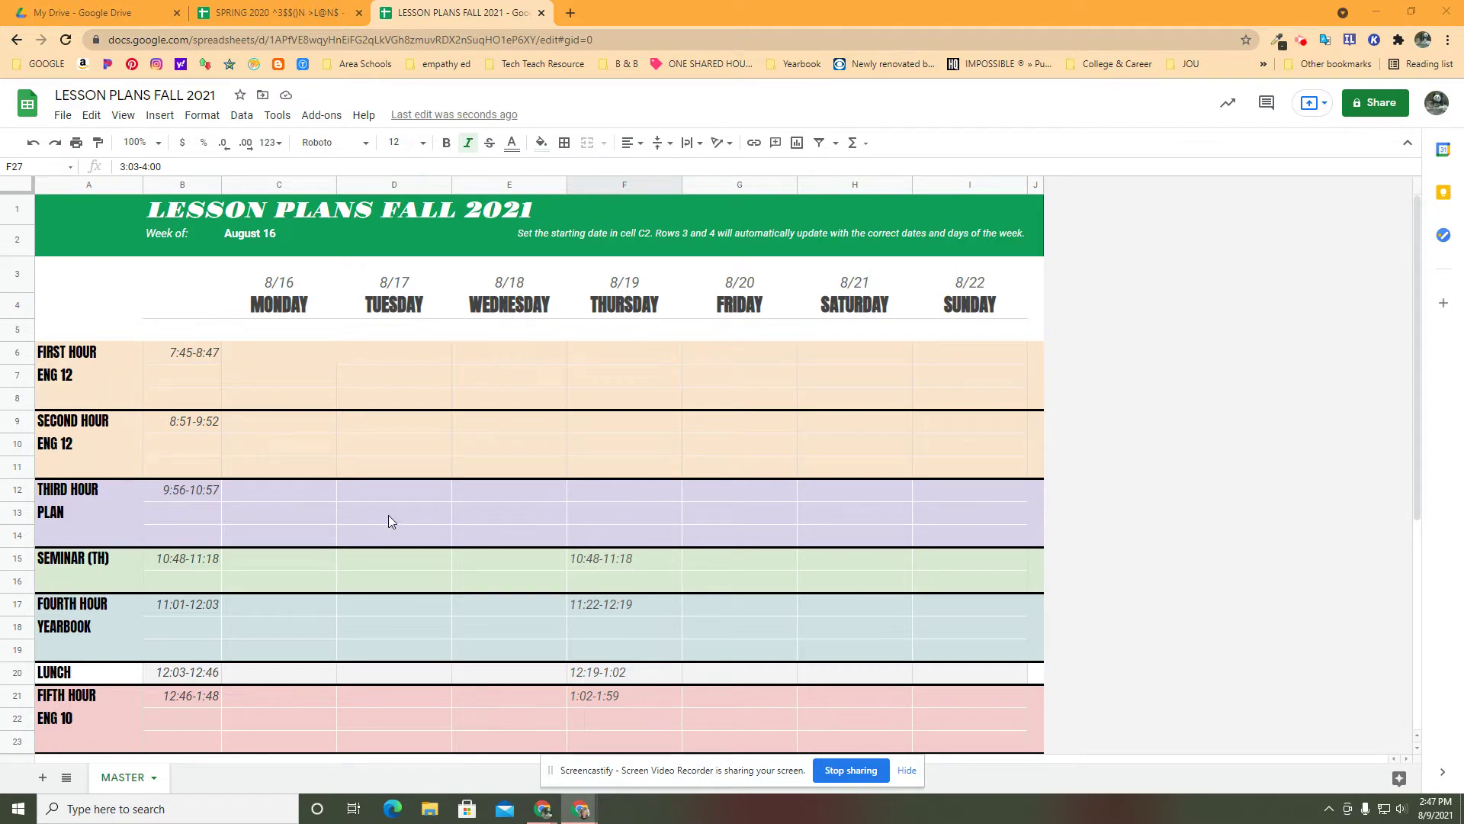
Step: Duplicate the MASTER lesson plan sheet to create a Copy of MASTER tab
{"action": "scroll", "coordinate": [327, 517], "scroll_direction": "down", "scroll_amount": 2}
{"action": "scroll", "coordinate": [287, 520], "scroll_direction": "down", "scroll_amount": 3}
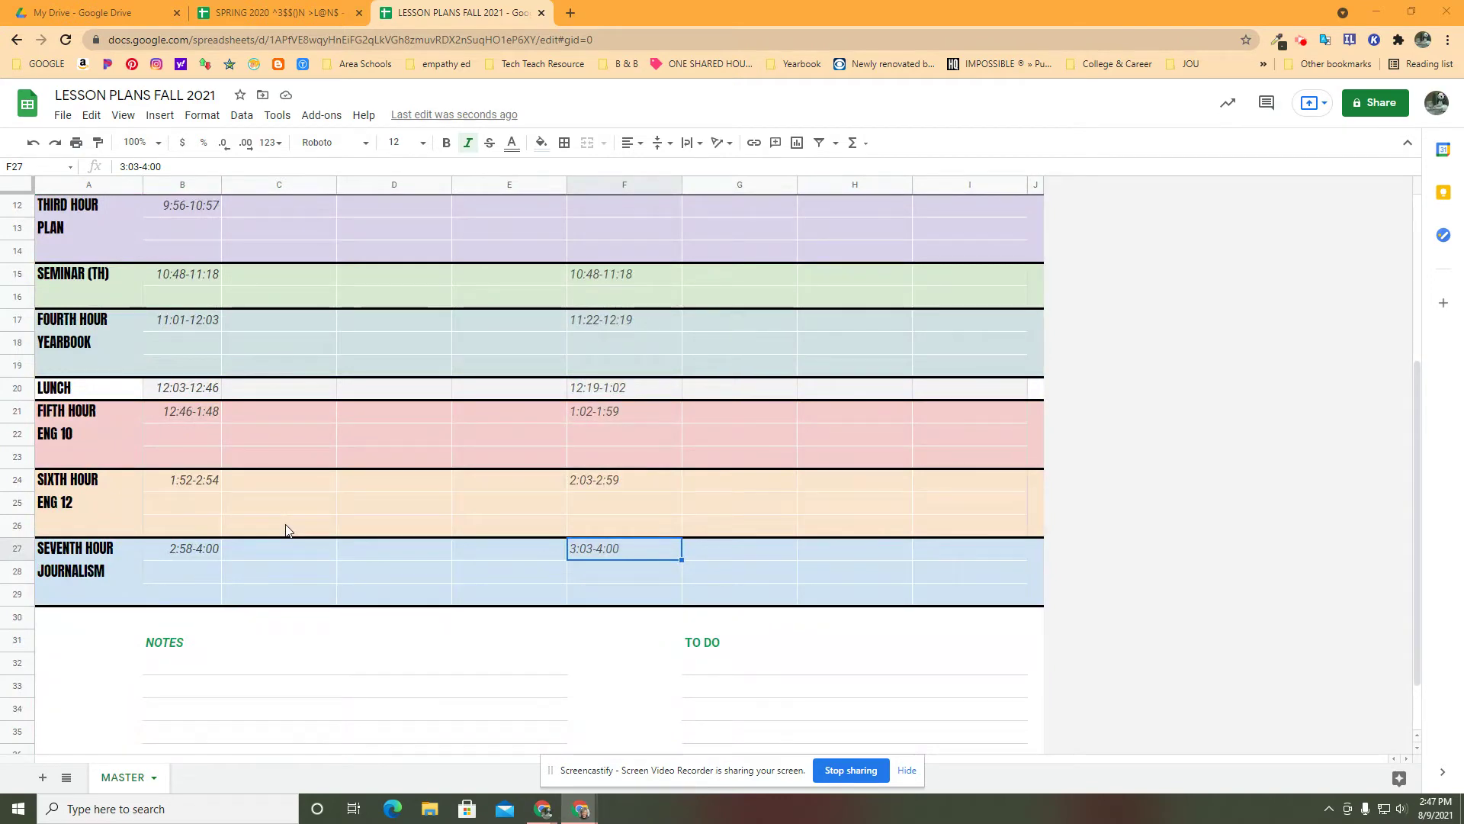
{"action": "left_click", "coordinate": [156, 779]}
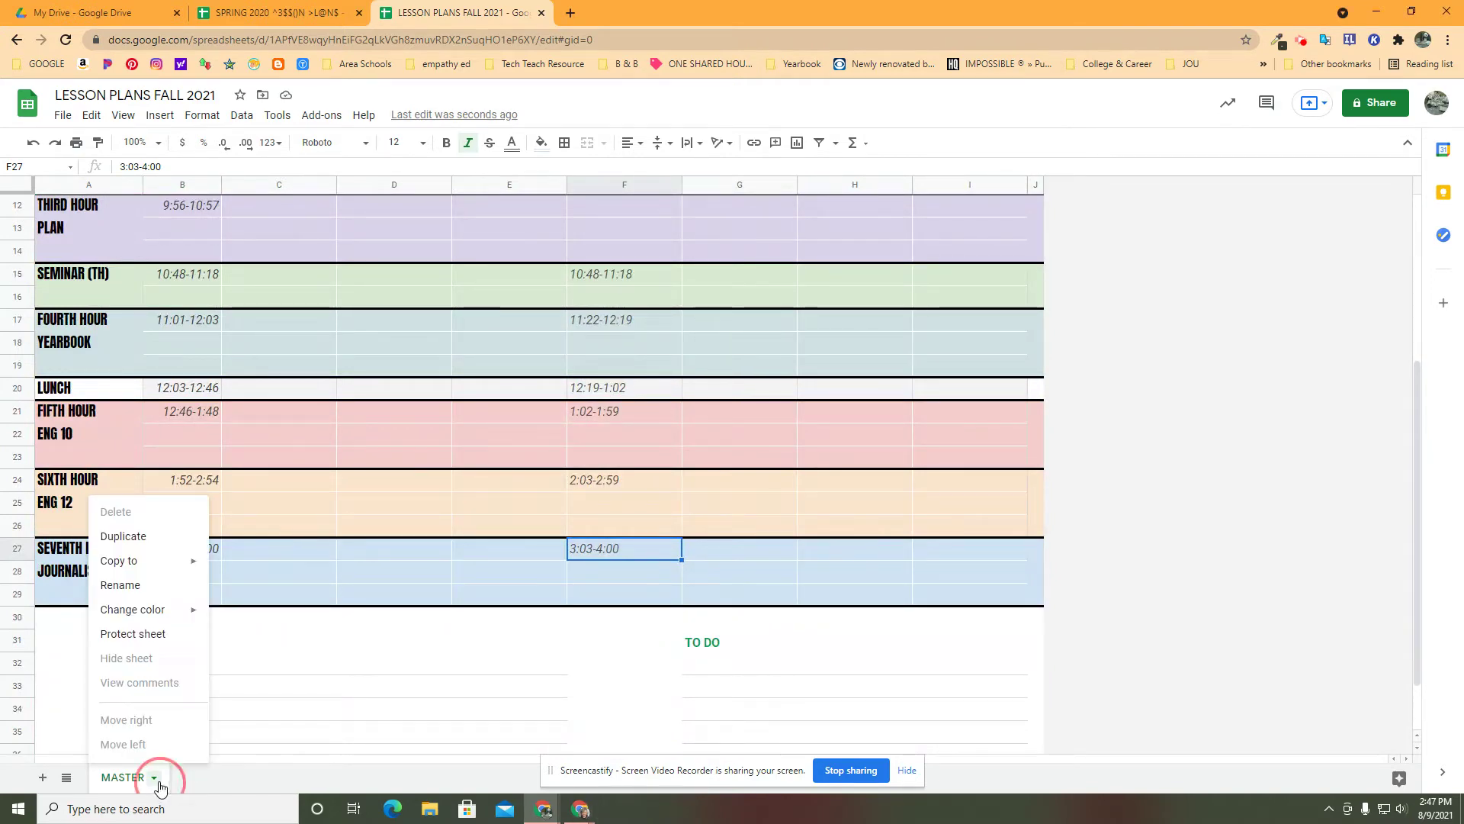
{"action": "left_click", "coordinate": [317, 647]}
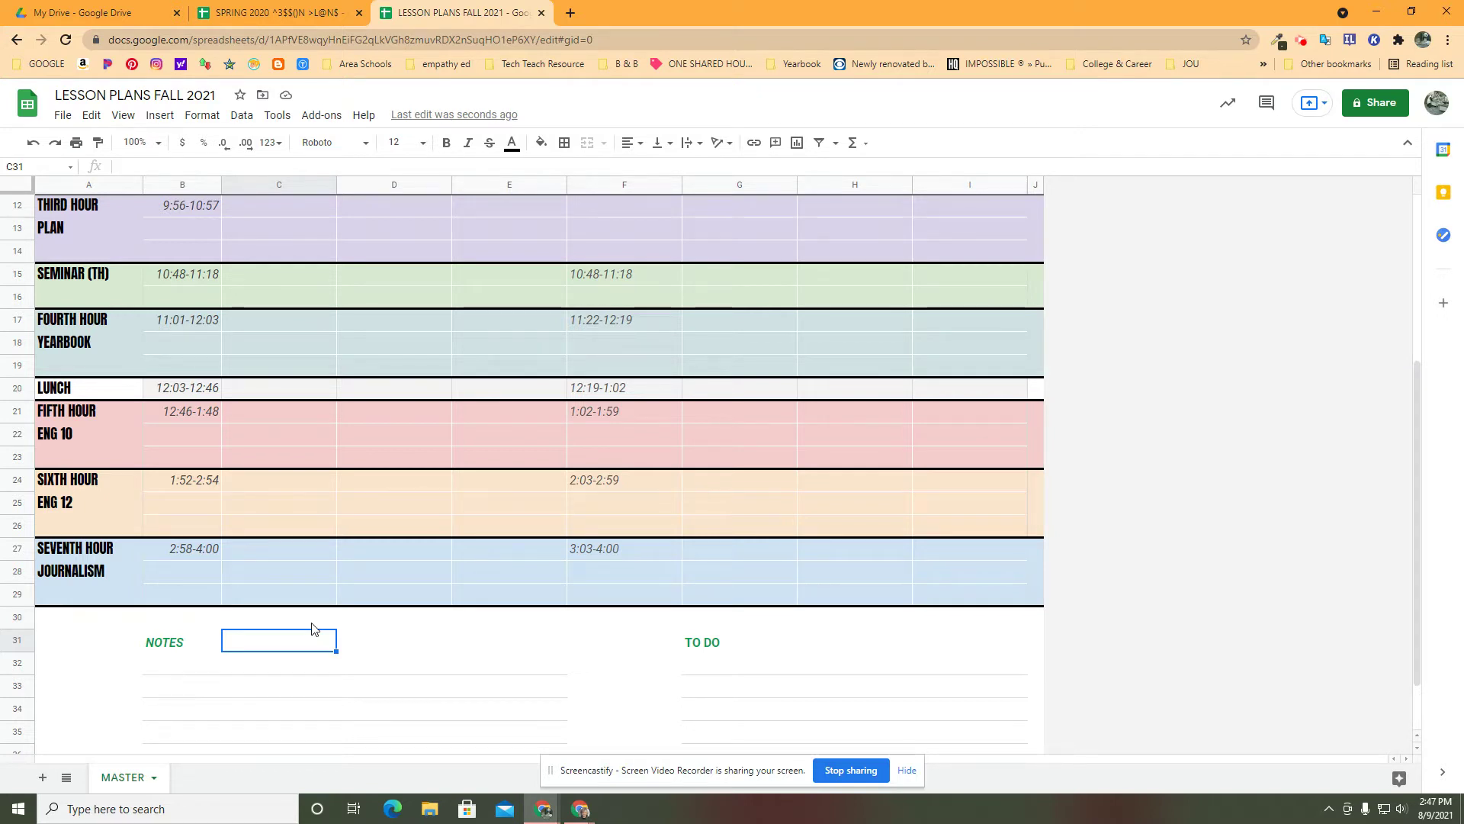
{"action": "left_click", "coordinate": [152, 778]}
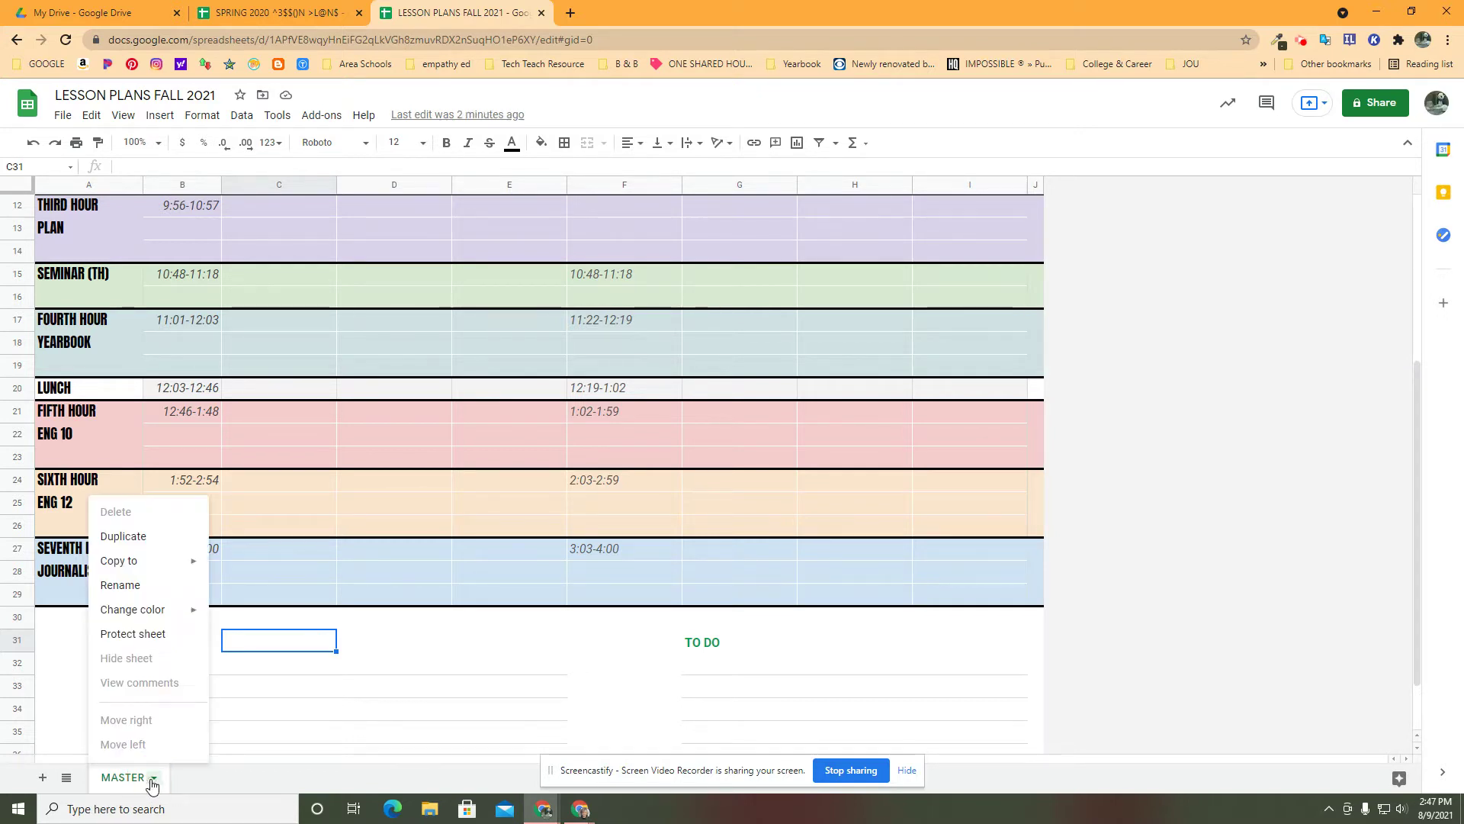
{"action": "left_click", "coordinate": [134, 542]}
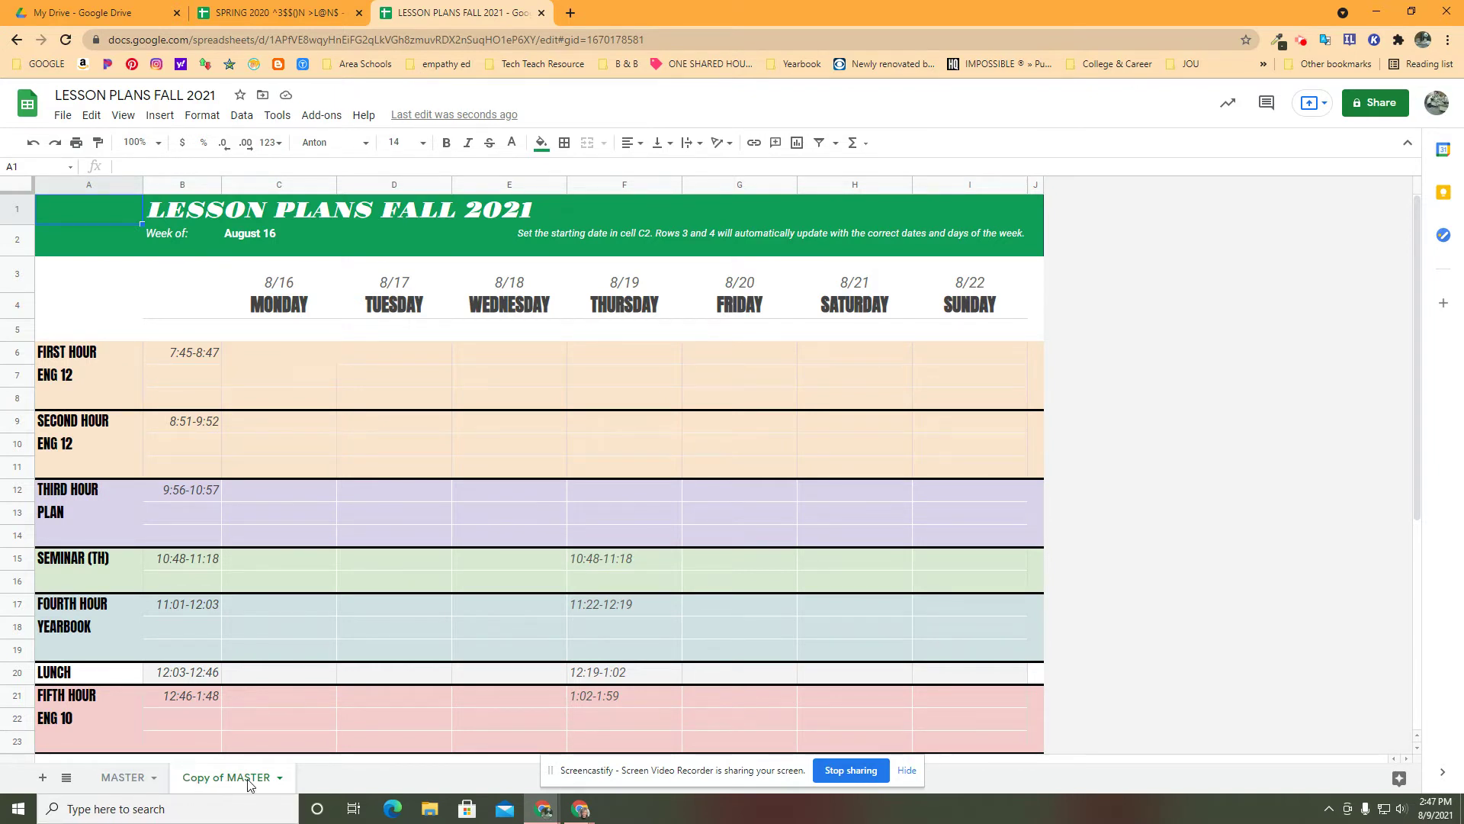
Step: Rename the Copy of MASTER tab to 'WK AUG 16'
{"action": "left_click", "coordinate": [279, 779]}
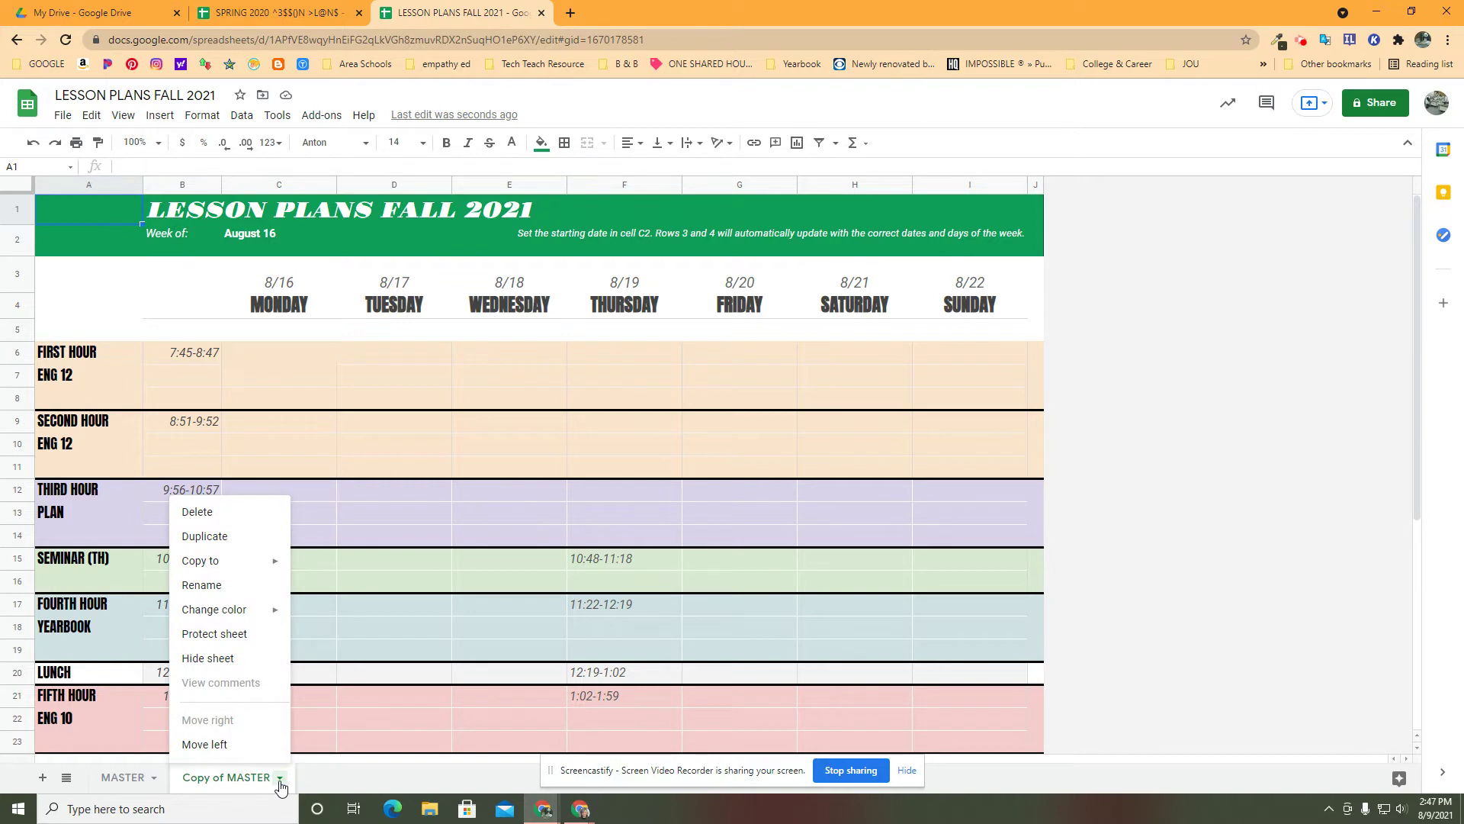
{"action": "left_click", "coordinate": [227, 591]}
{"action": "type", "text": "wk"}
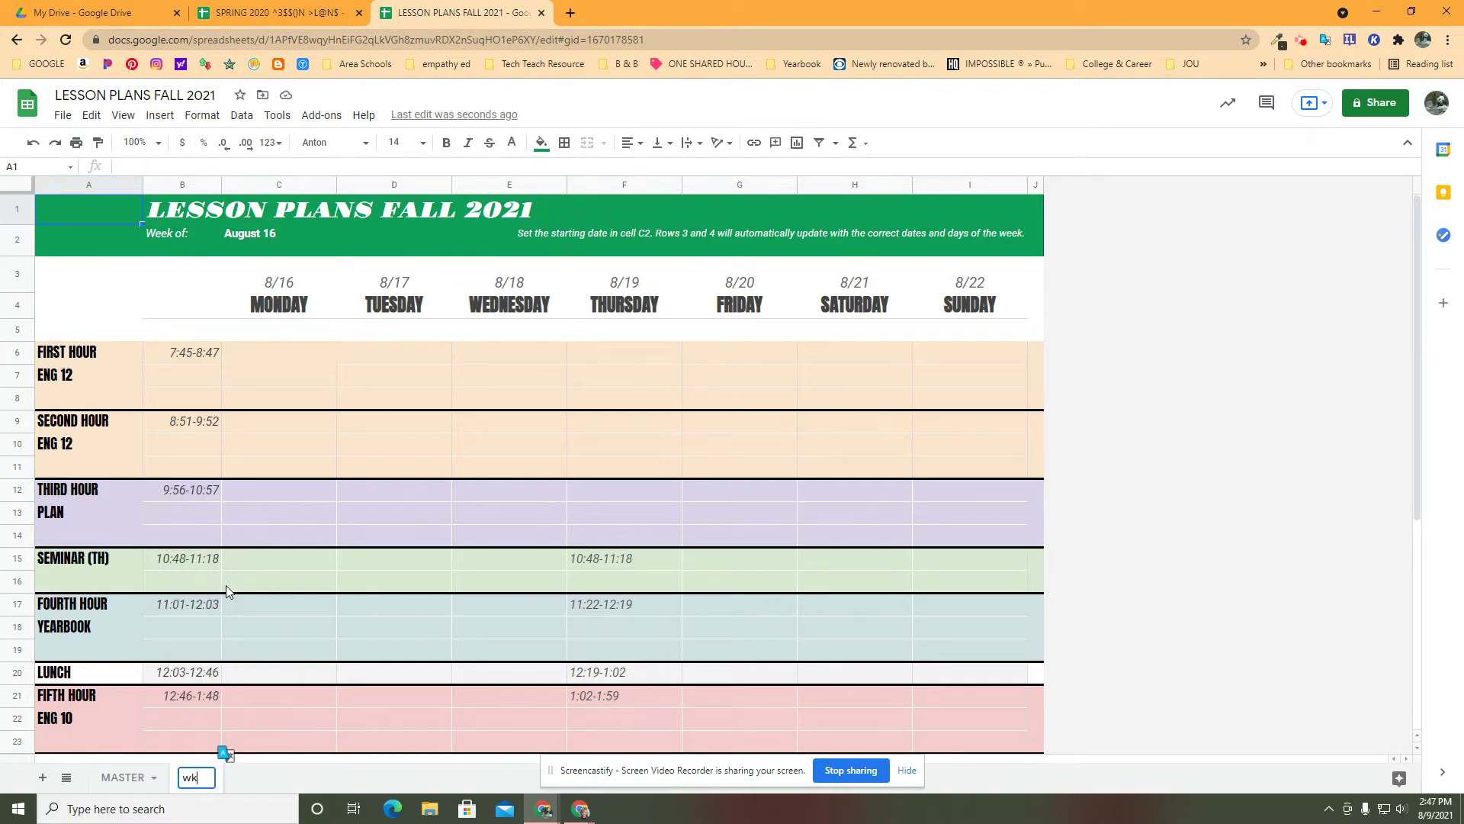
{"action": "key", "text": "BackSpace"}
{"action": "key", "text": "BackSpace"}
{"action": "type", "text": "WK aUG 16"}
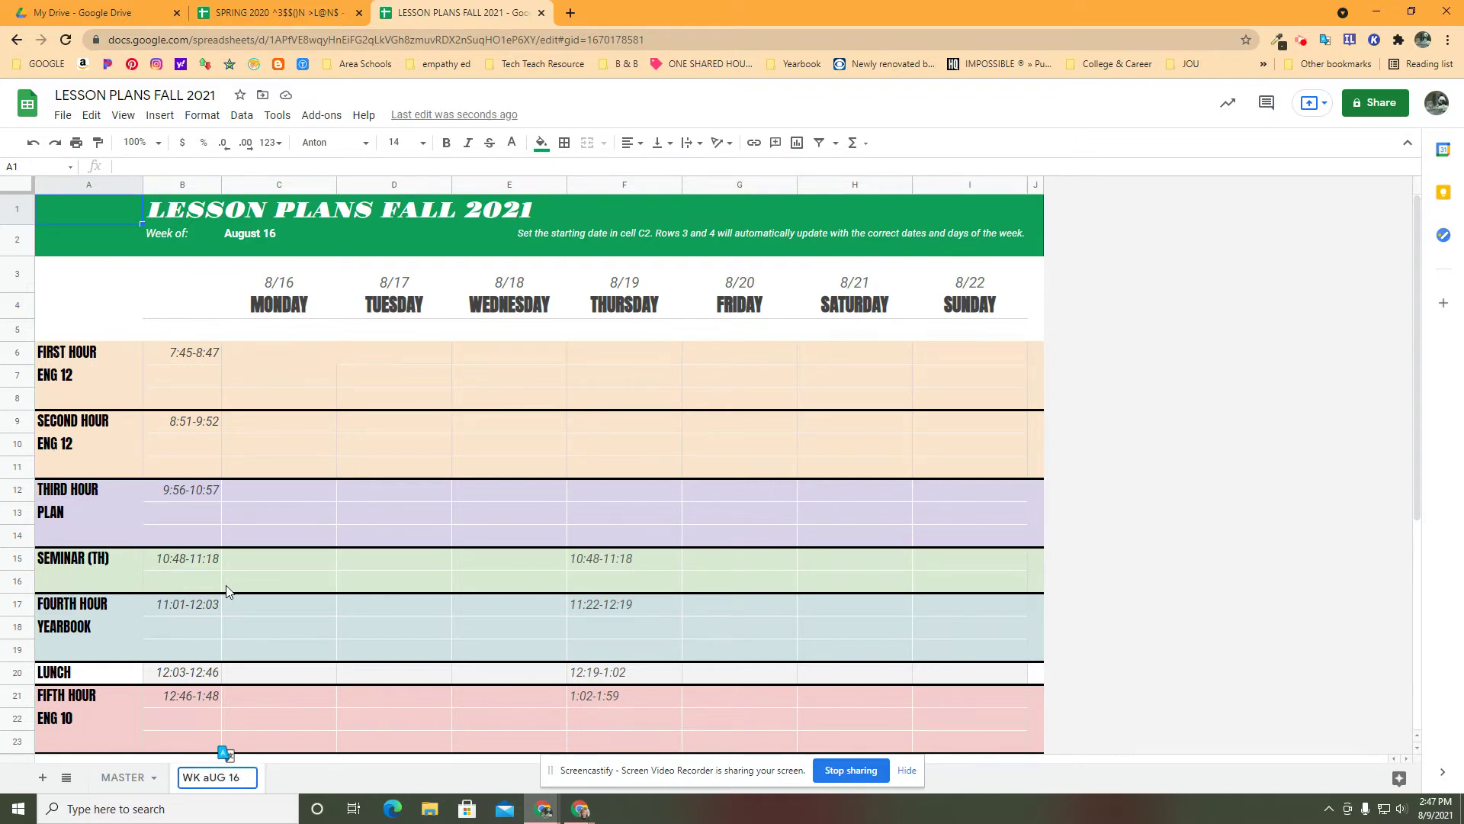
{"action": "key", "text": "BackSpace"}
{"action": "key", "text": "BackSpace"}
{"action": "key", "text": "BackSpace"}
{"action": "key", "text": "BackSpace"}
{"action": "key", "text": "BackSpace"}
{"action": "key", "text": "BackSpace"}
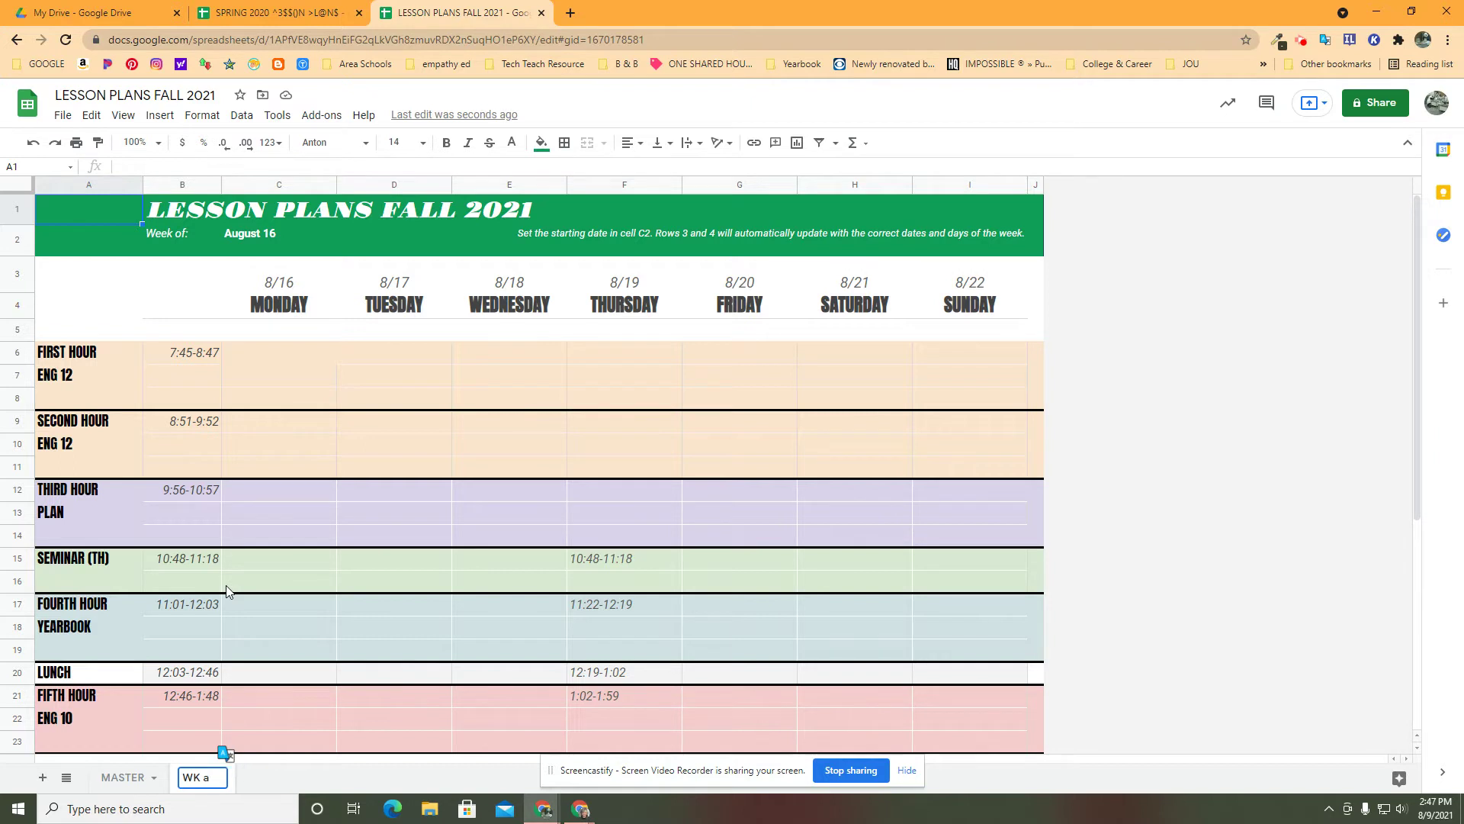
{"action": "type", "text": "AUG 16"}
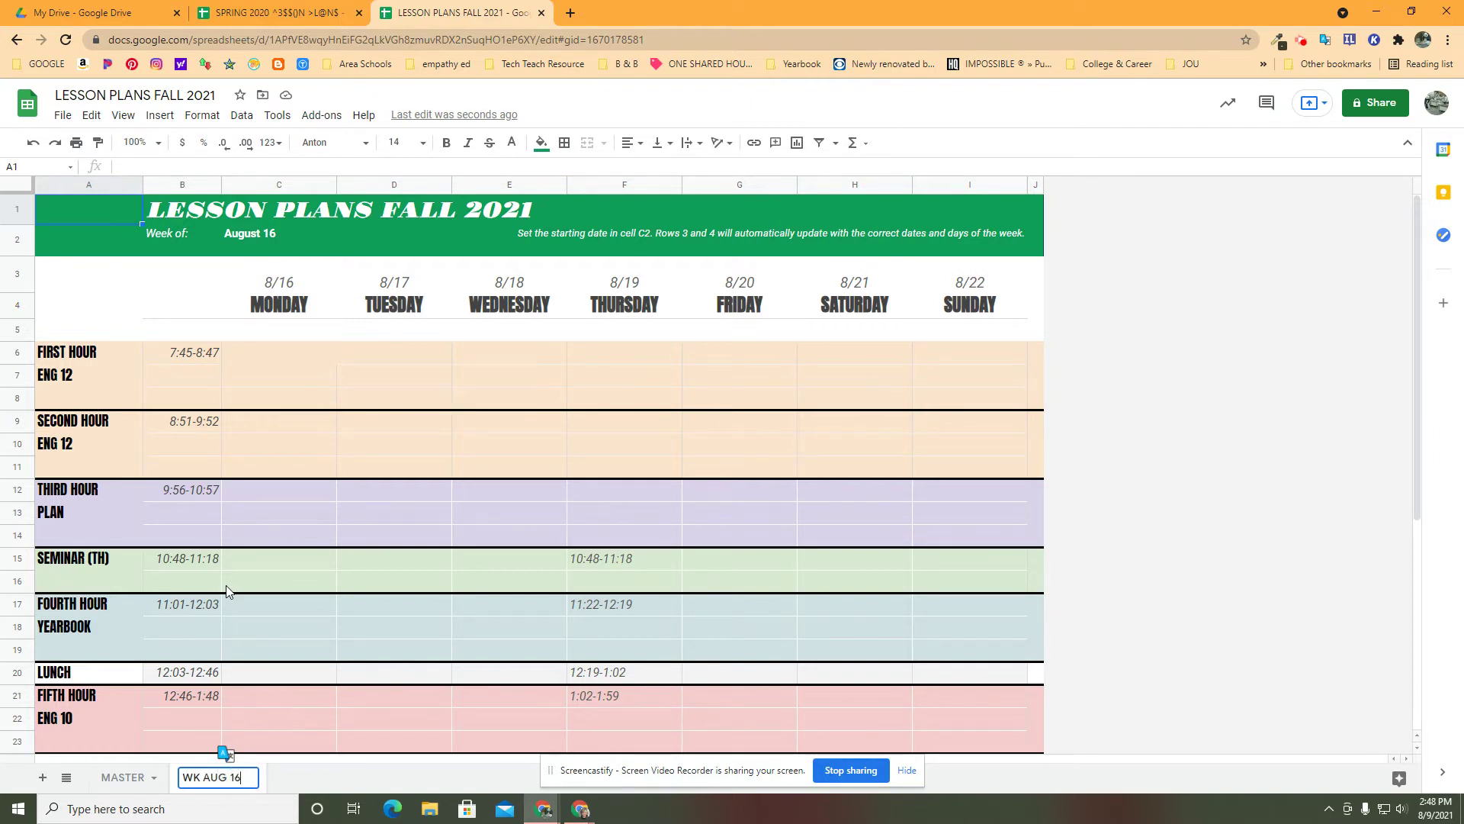
{"action": "key", "text": "Return"}
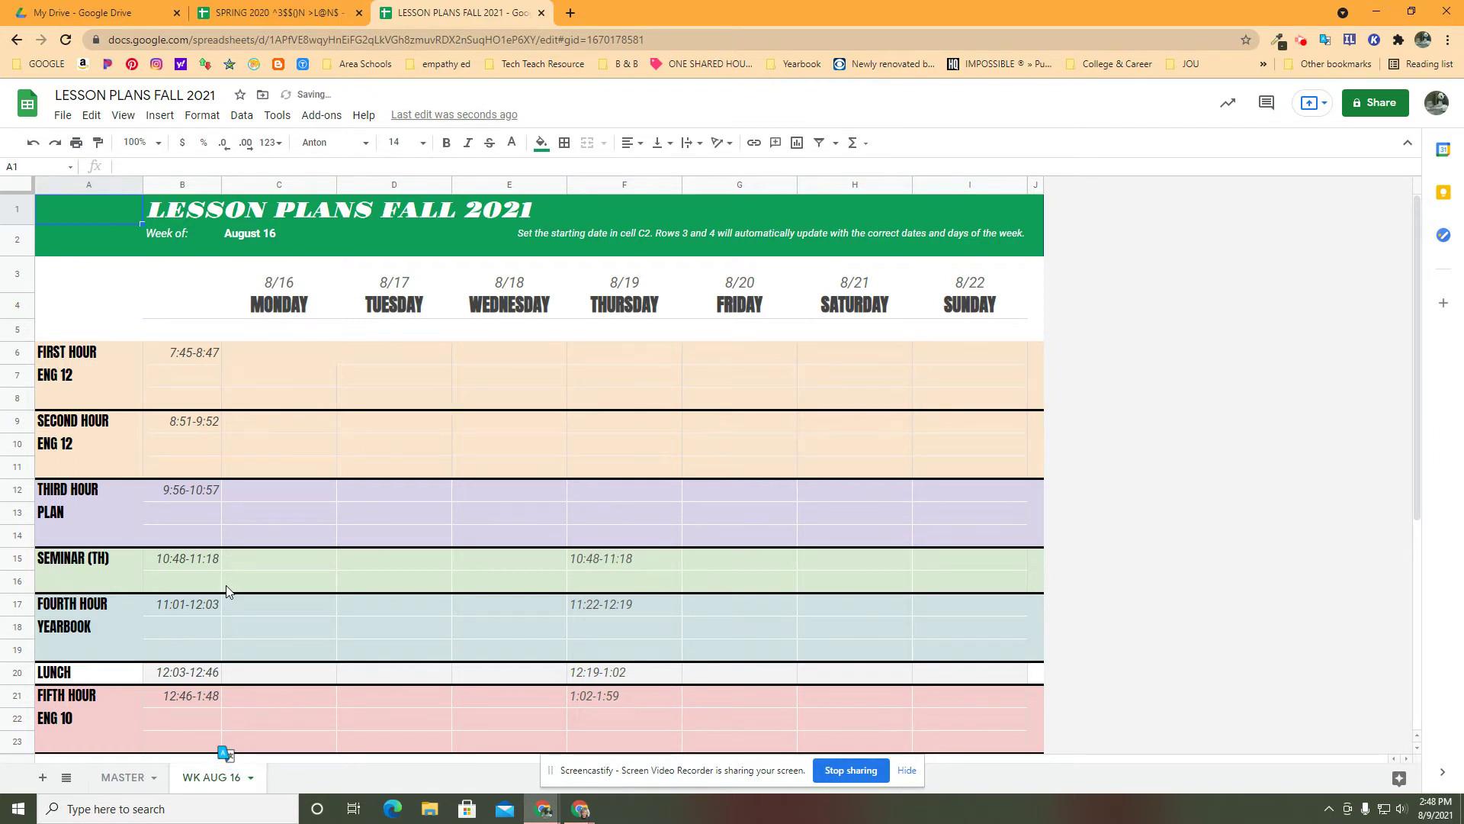
Step: Make two more copies: one of MASTER and one of Copy of MASTER
{"action": "left_click", "coordinate": [153, 778]}
{"action": "left_click", "coordinate": [153, 777]}
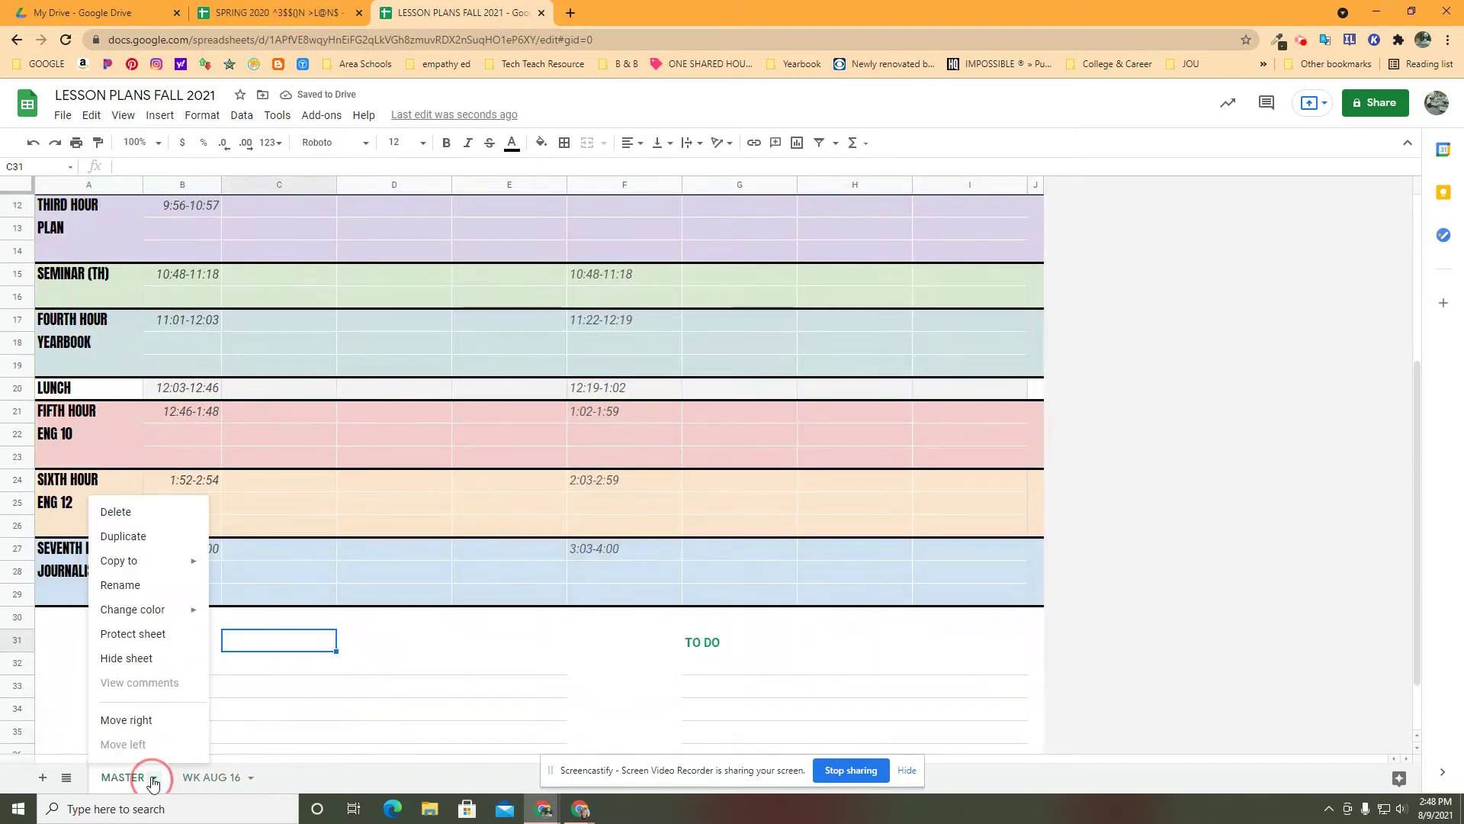
{"action": "left_click", "coordinate": [122, 536]}
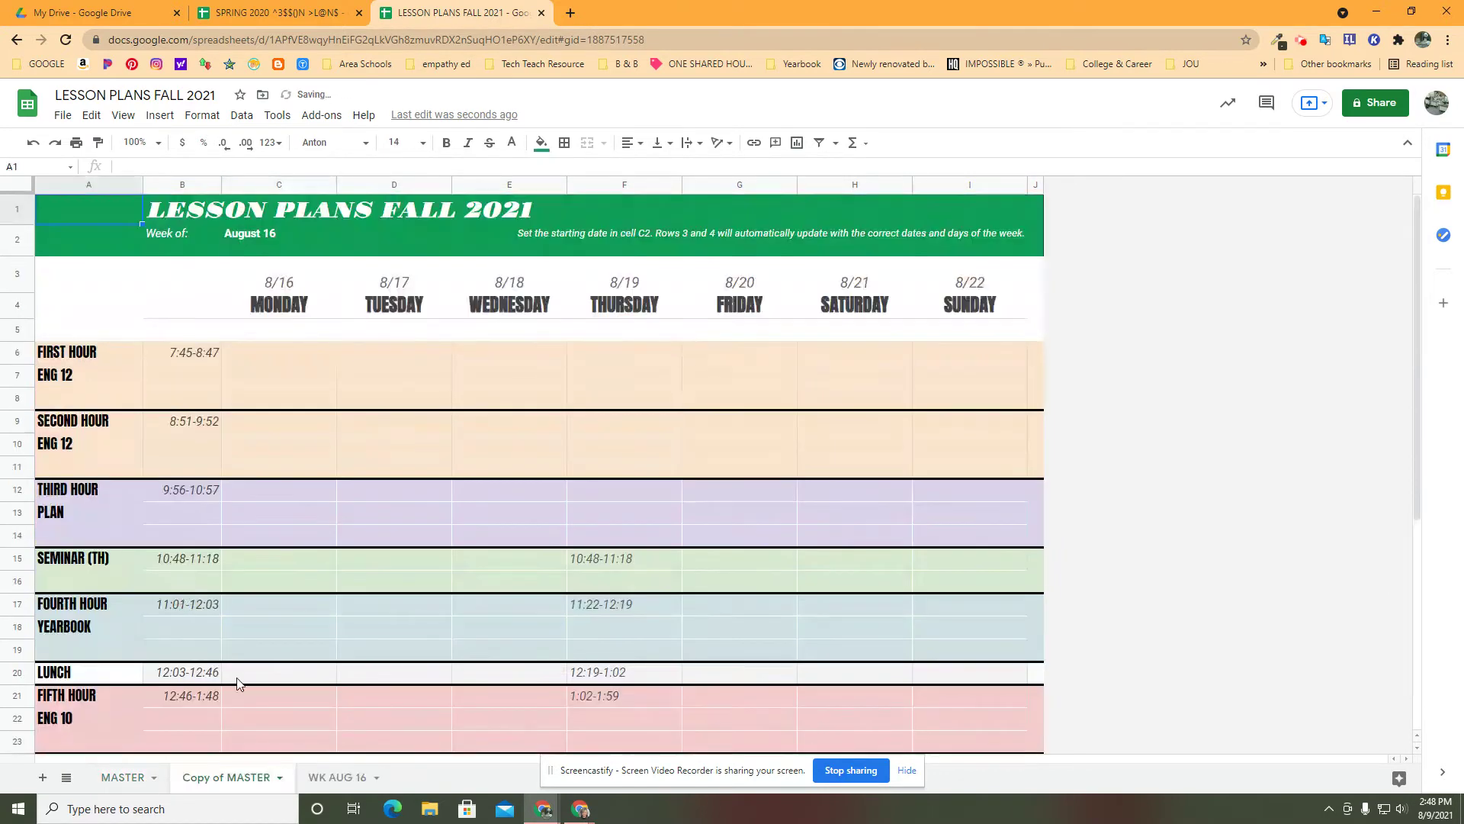
{"action": "left_click", "coordinate": [279, 777]}
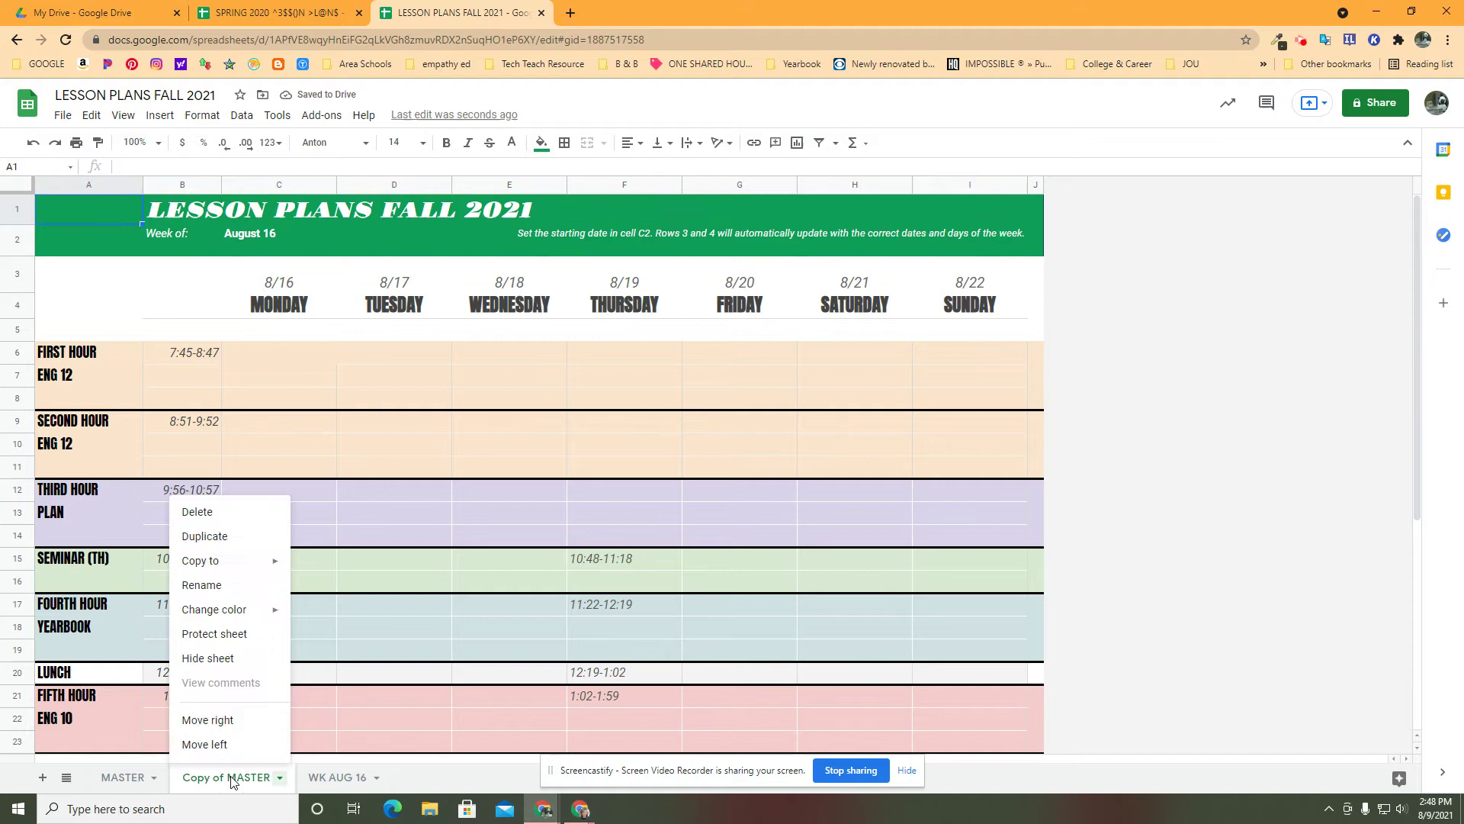
{"action": "left_click", "coordinate": [223, 538]}
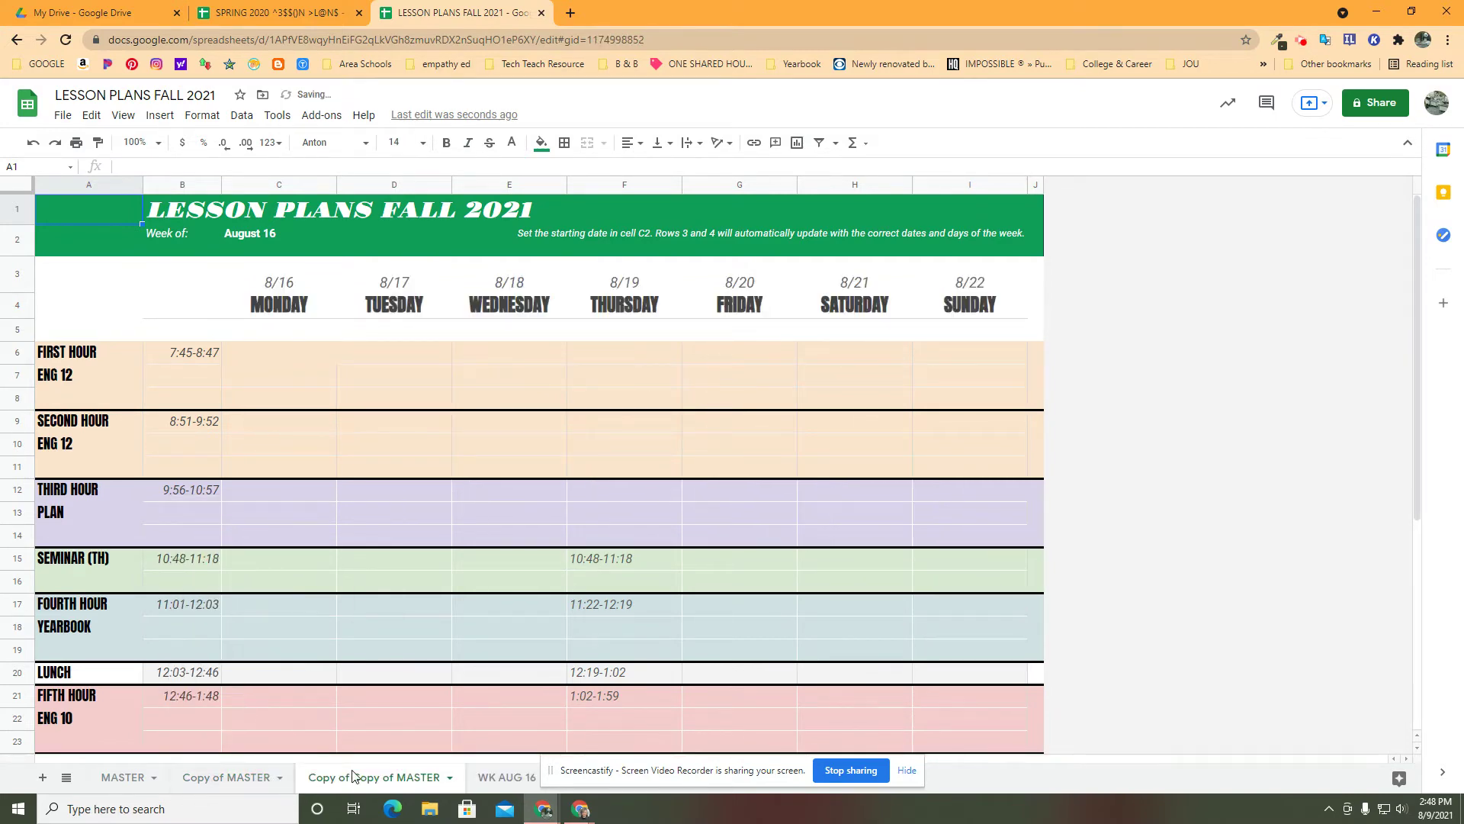
Step: Rename the Copy of MASTER tab to 'WK AUG 23'
{"action": "left_click", "coordinate": [277, 778]}
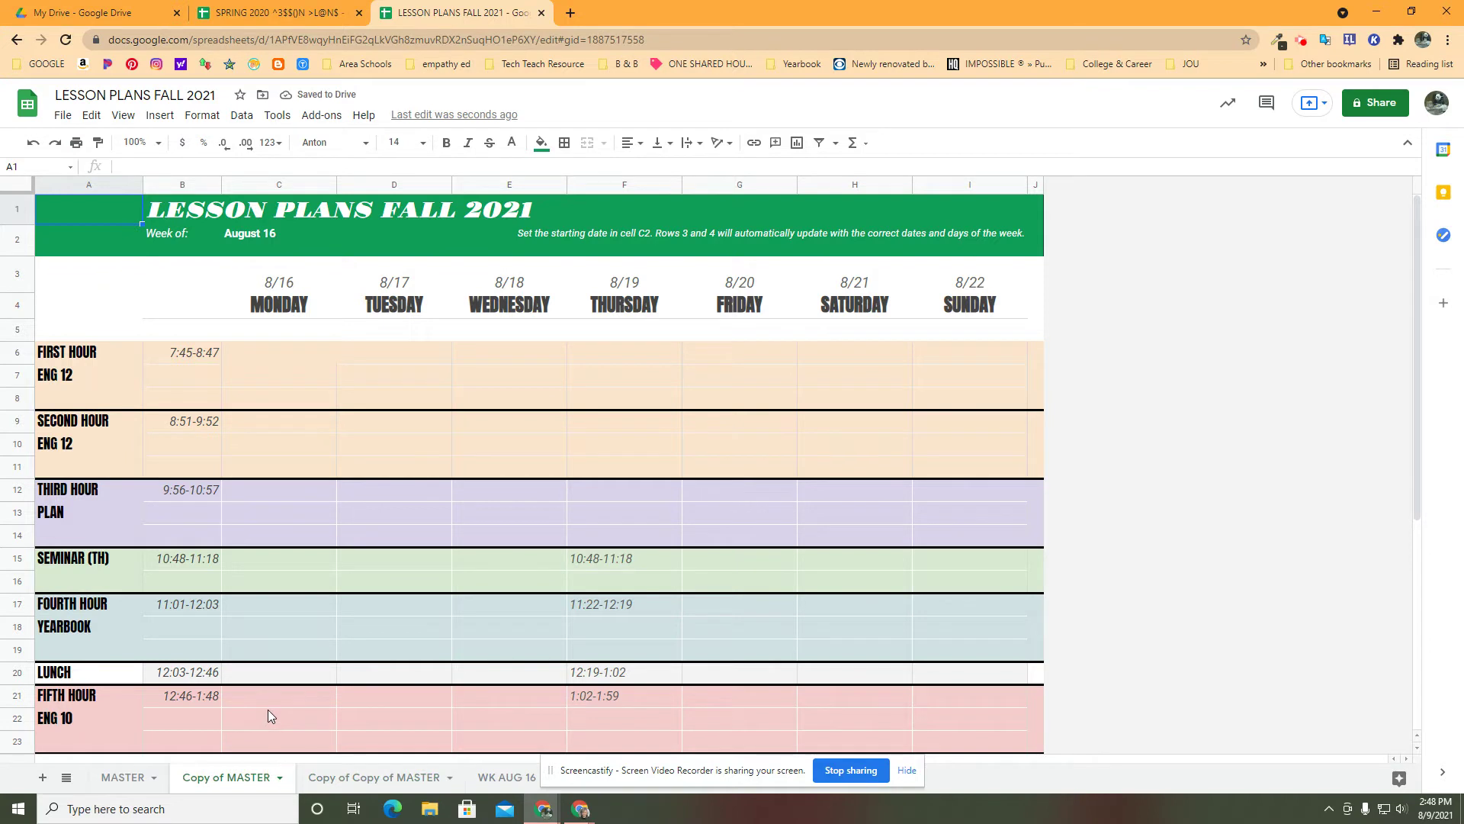
{"action": "left_click", "coordinate": [281, 780]}
{"action": "left_click", "coordinate": [241, 589]}
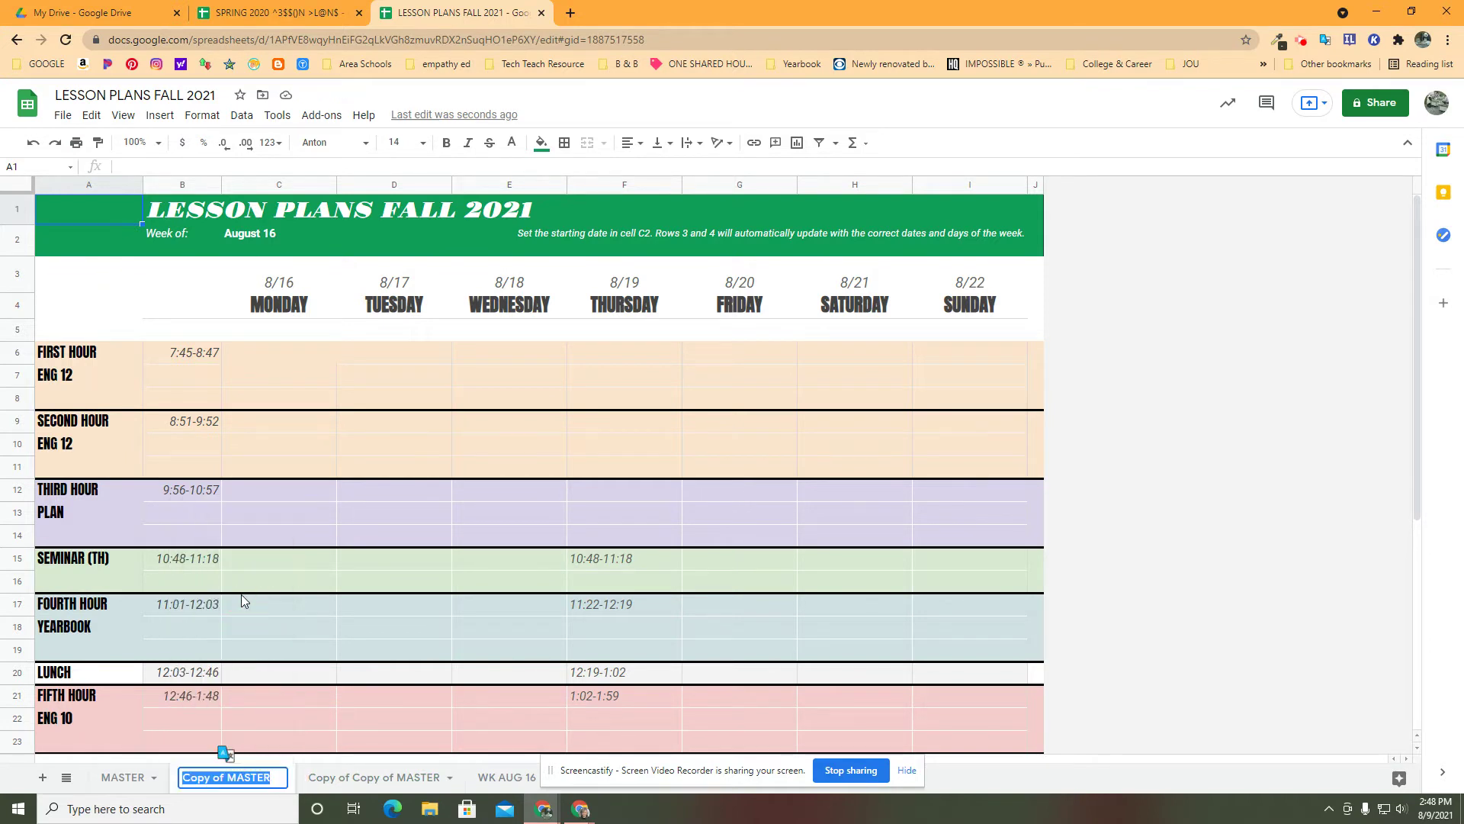
{"action": "type", "text": "WK AUG"}
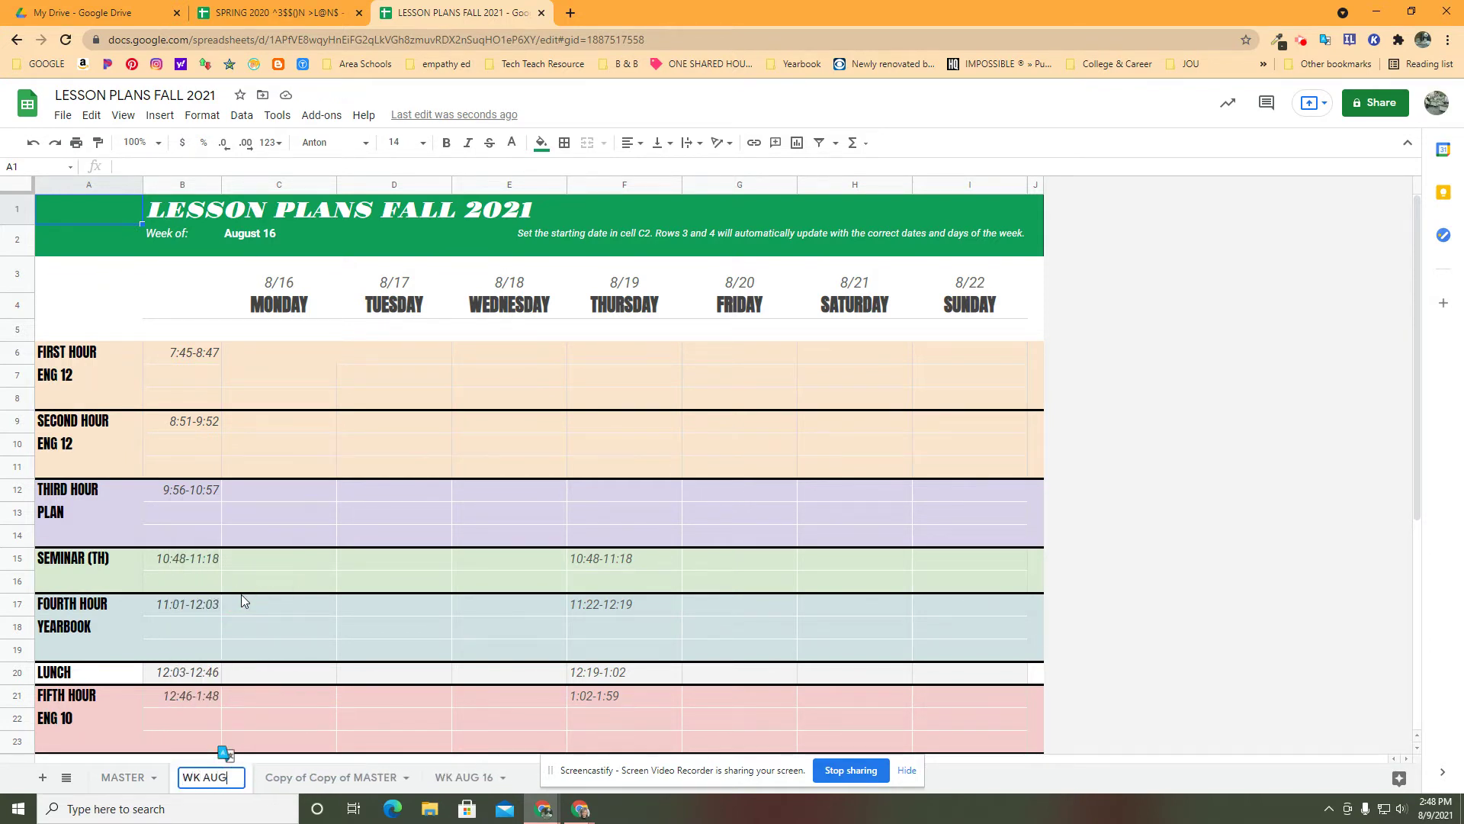
{"action": "type", "text": " 23"}
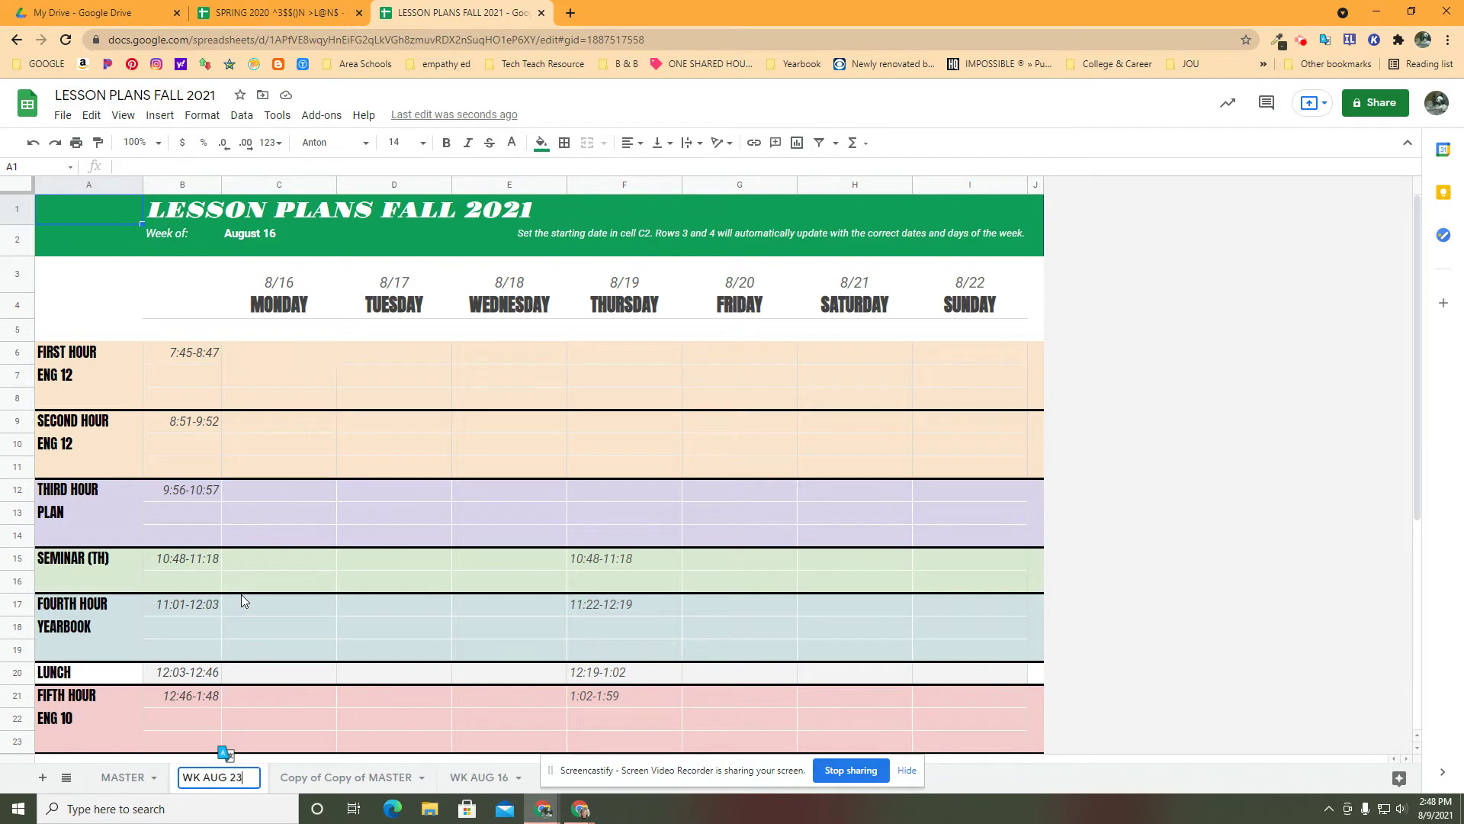
{"action": "left_click", "coordinate": [357, 778]}
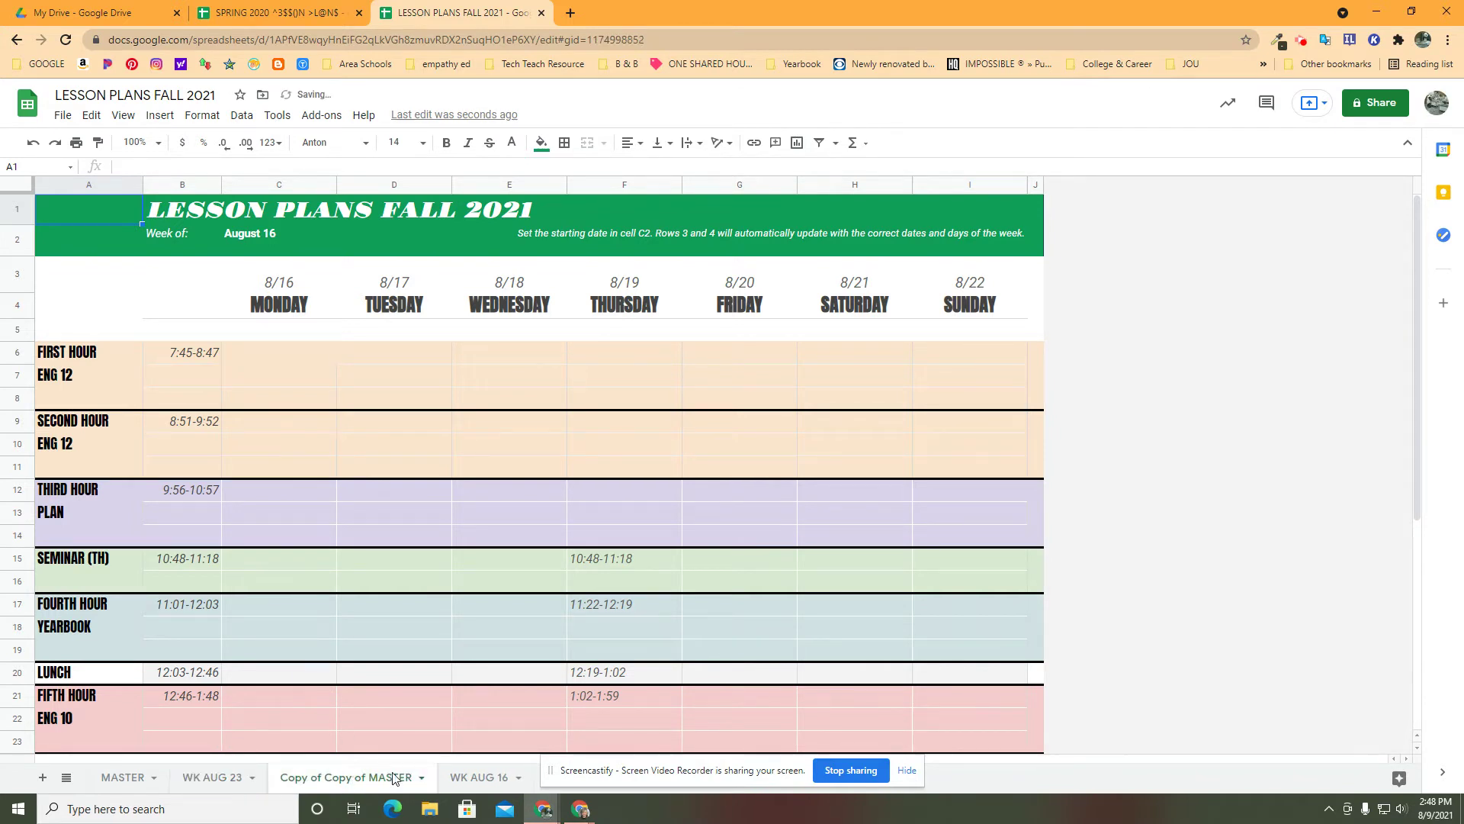
Step: Rename the Copy of Copy of MASTER tab to 'WK AUG 30'
{"action": "left_click", "coordinate": [421, 778]}
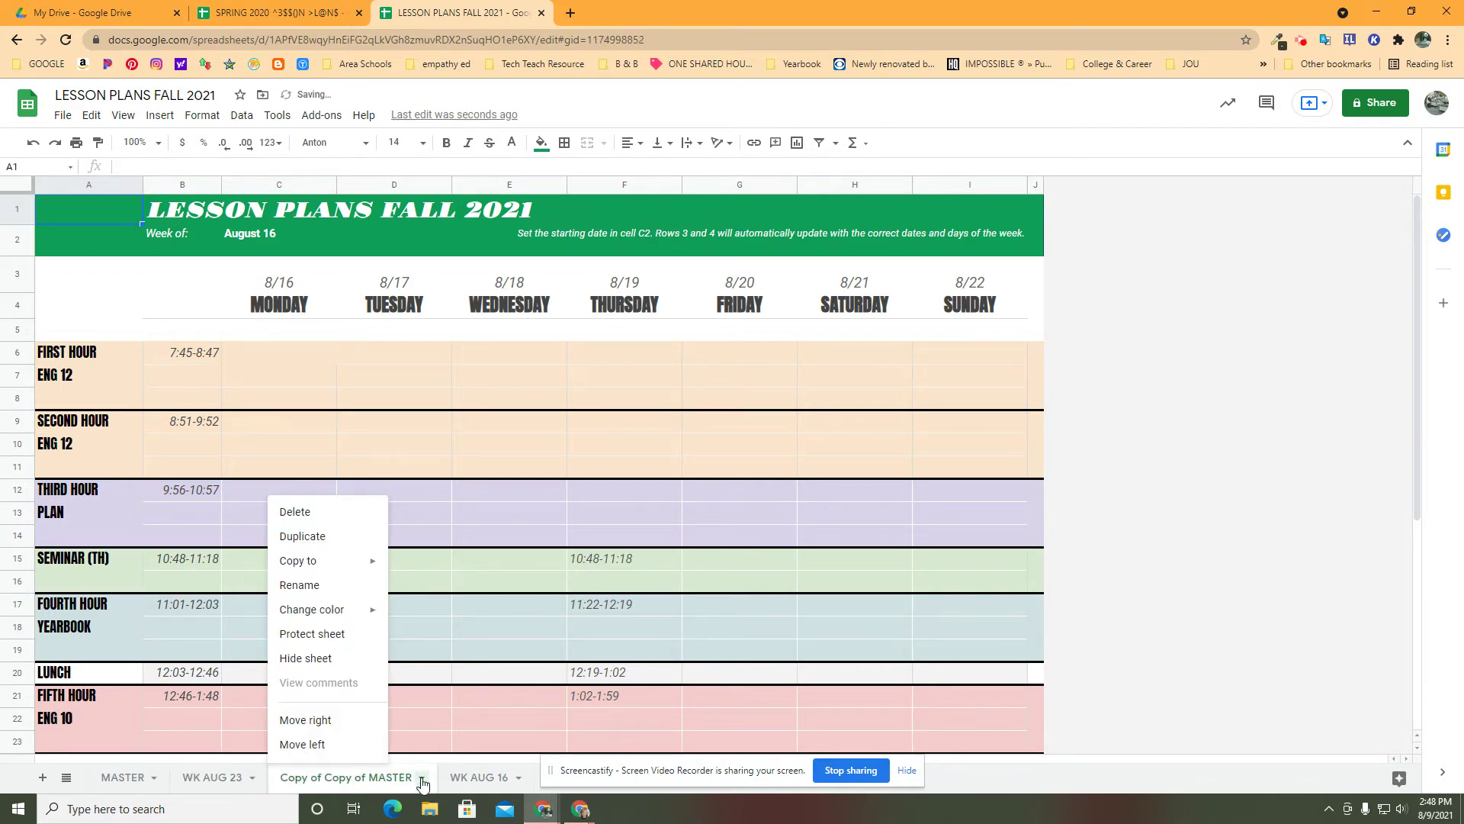
{"action": "left_click", "coordinate": [321, 586]}
{"action": "type", "text": "WK AUG"}
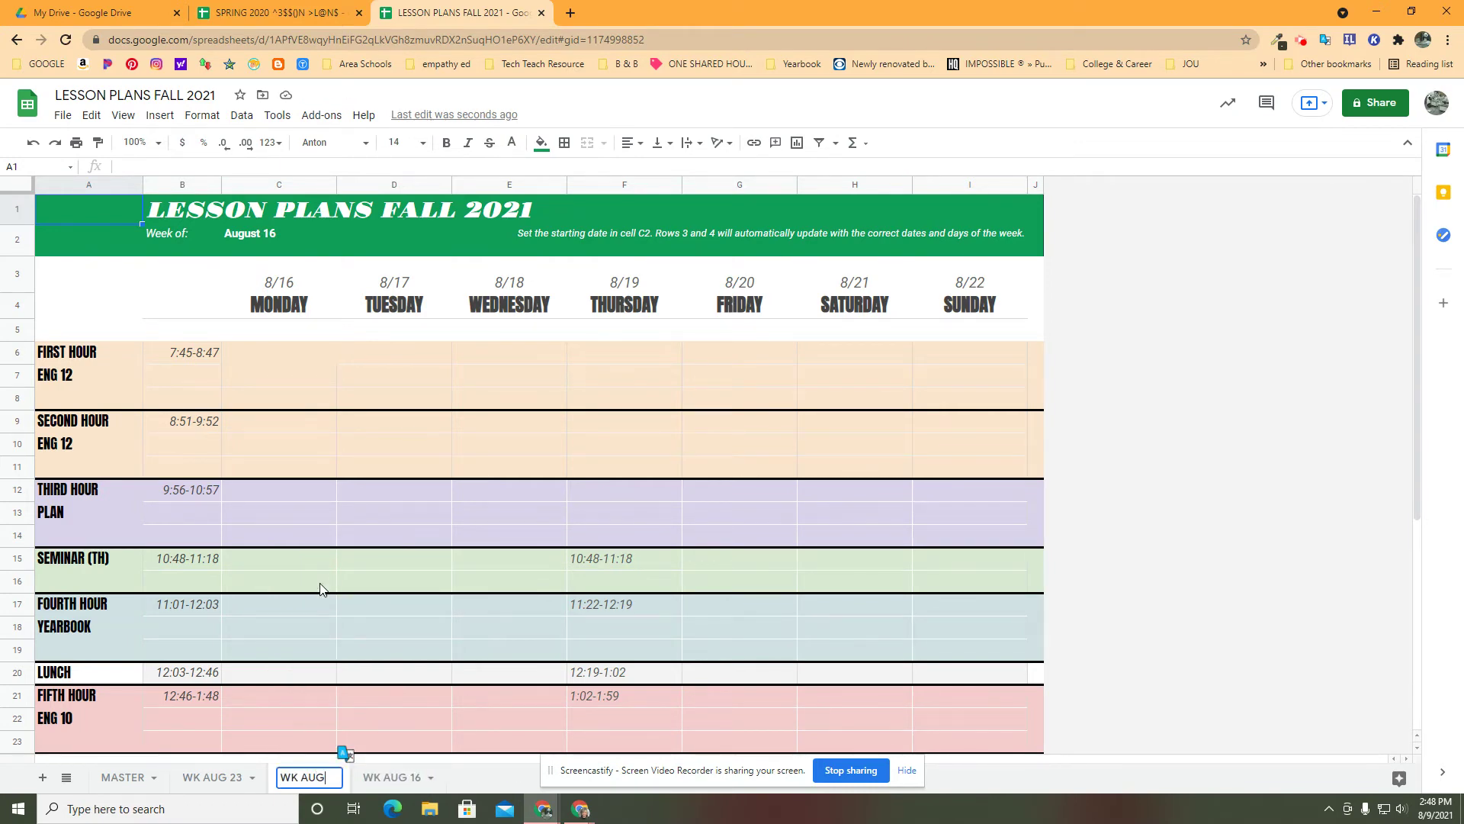
{"action": "type", "text": " 30"}
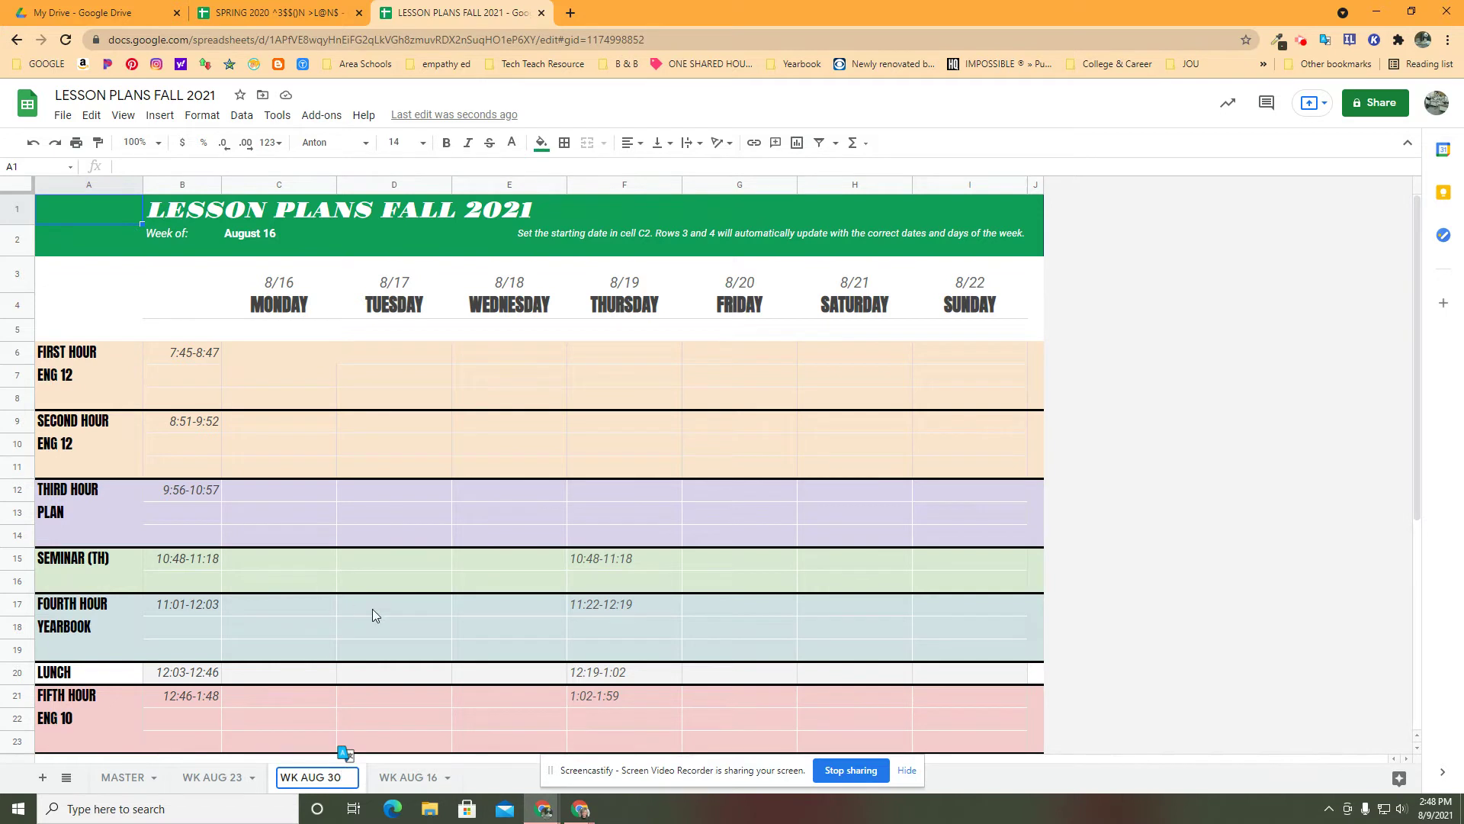
{"action": "left_click", "coordinate": [401, 675]}
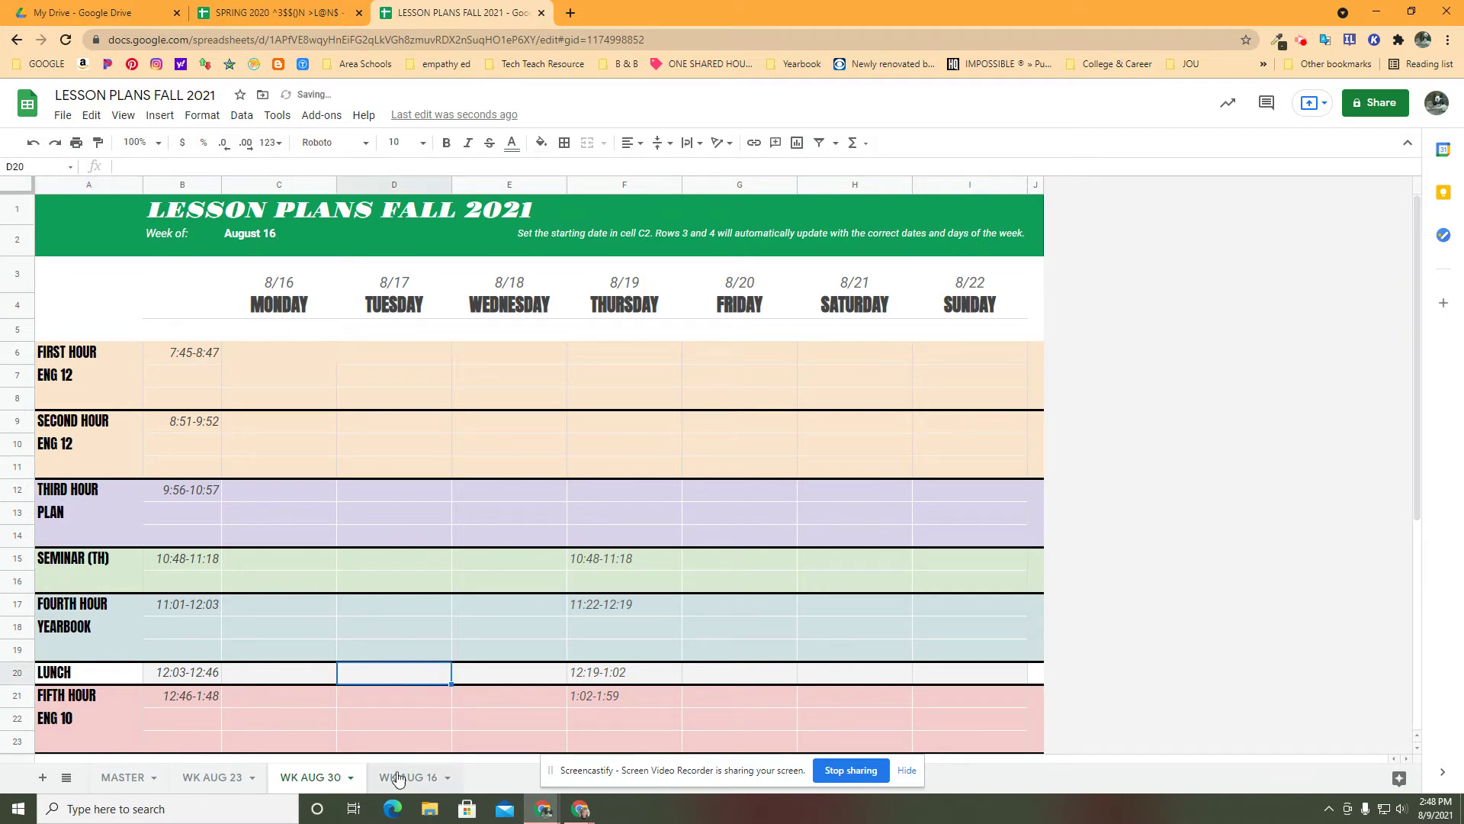
Step: Drag the WK AUG 16 tab left to sit between MASTER and WK AUG 23
{"action": "left_click_drag", "start_coordinate": [397, 777], "coordinate": [198, 788]}
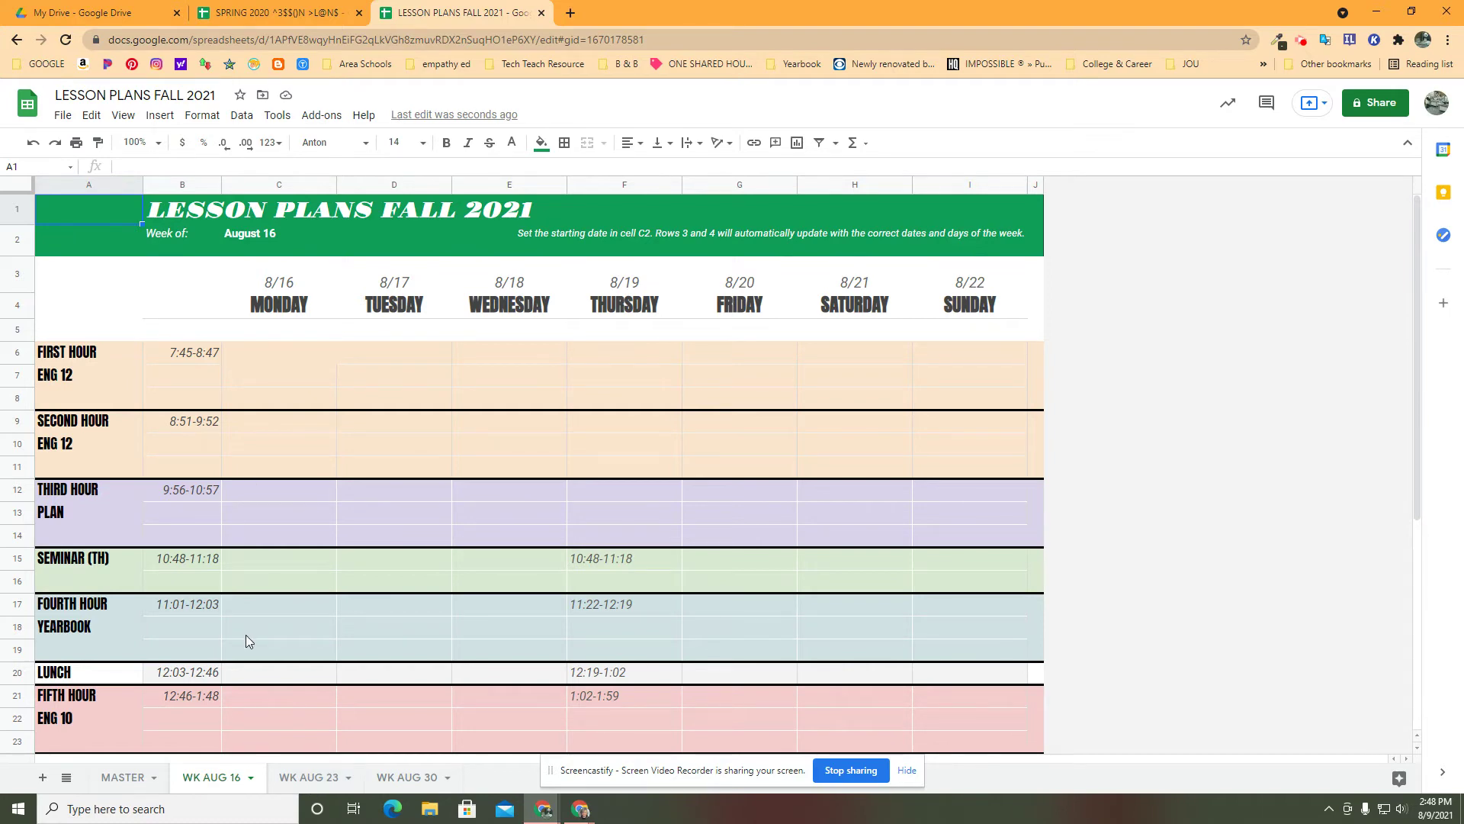
Step: Hide the WK AUG 16 sheet from its tab menu
{"action": "left_click", "coordinate": [252, 777]}
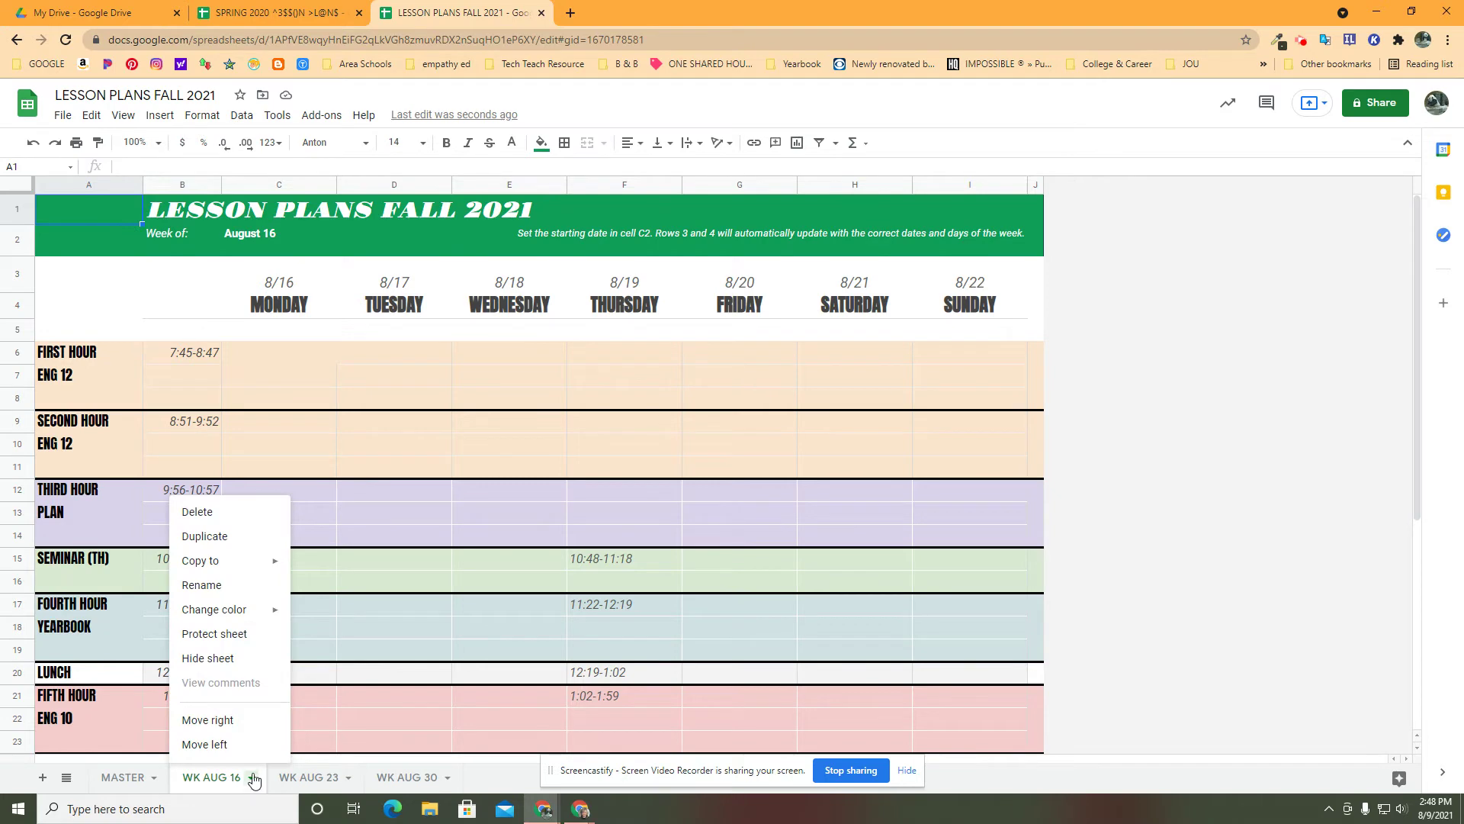
{"action": "left_click", "coordinate": [217, 657]}
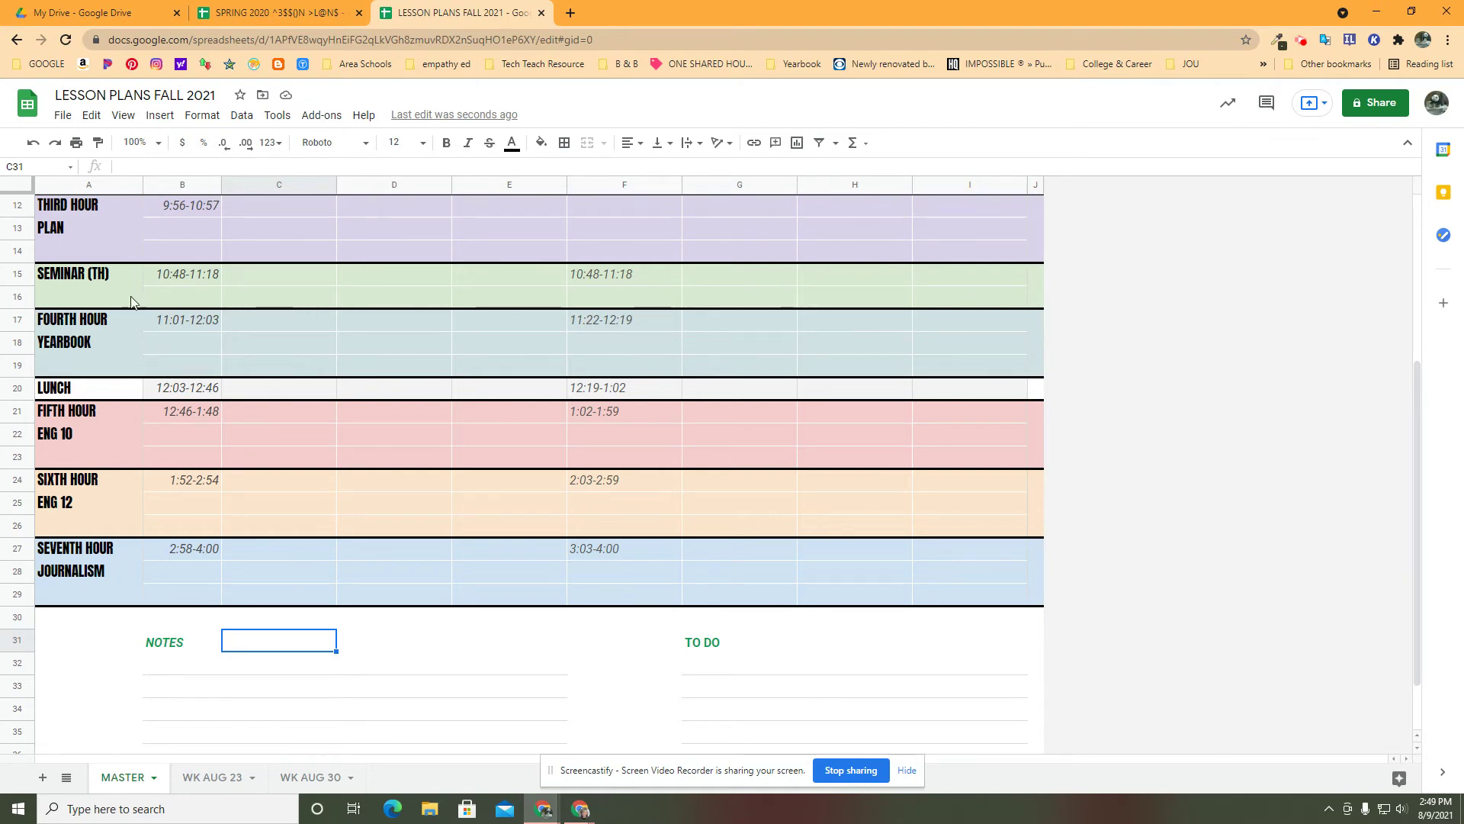
Step: Unhide WK AUG 16 from the View menu's Hidden sheets list
{"action": "left_click", "coordinate": [123, 115]}
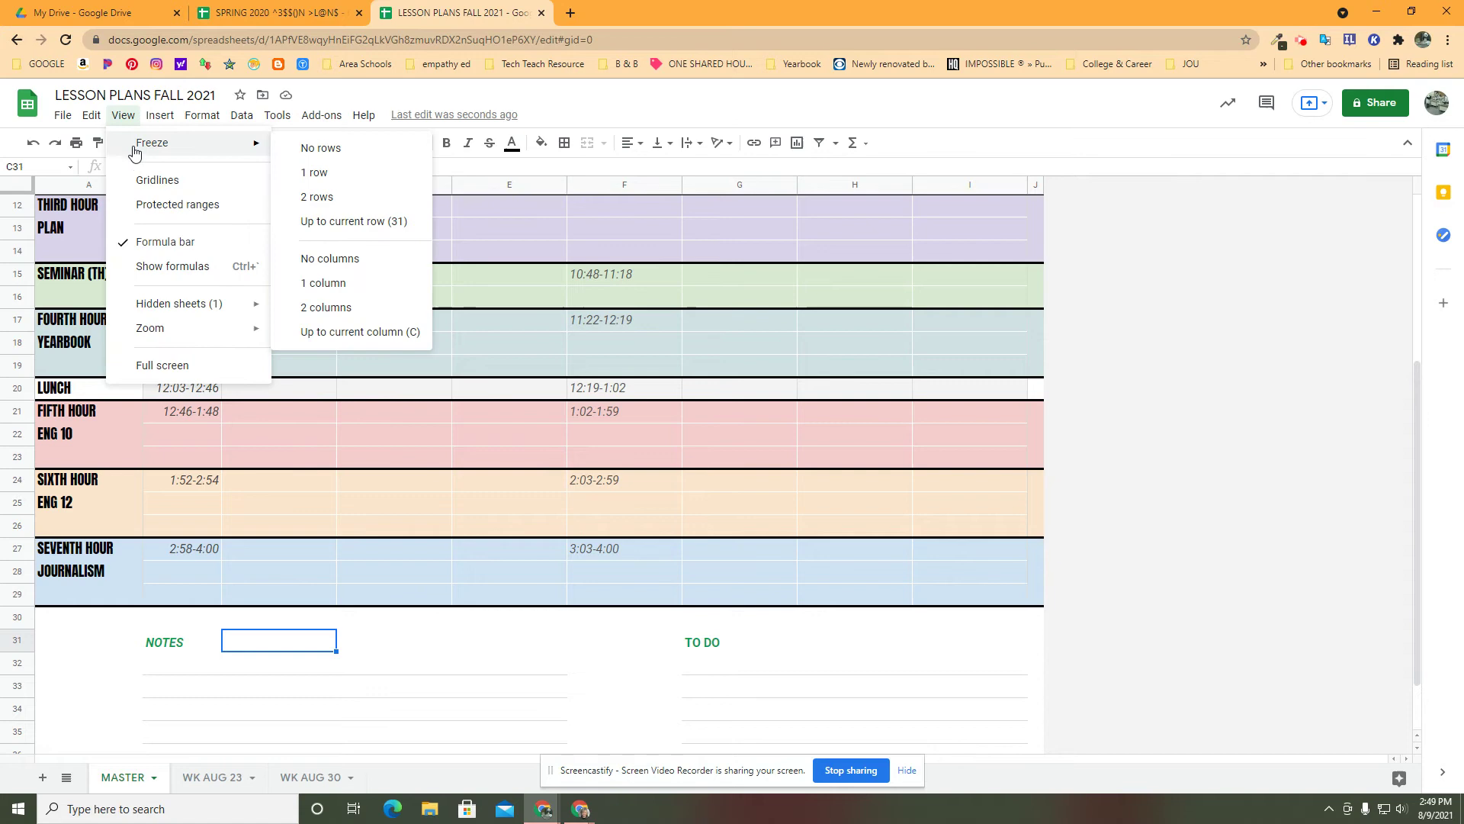
{"action": "mouse_move", "coordinate": [150, 309]}
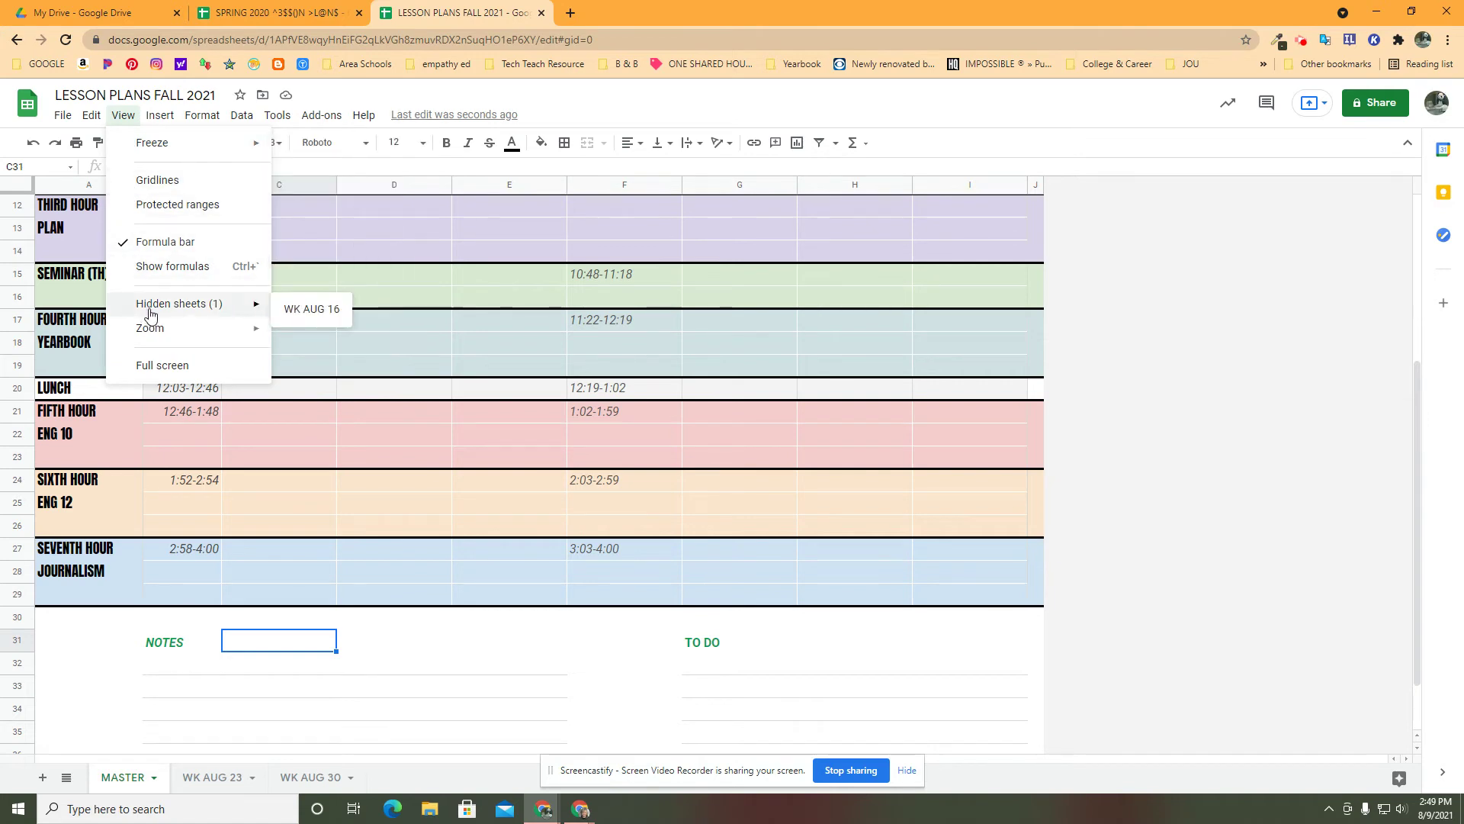
{"action": "left_click", "coordinate": [313, 324]}
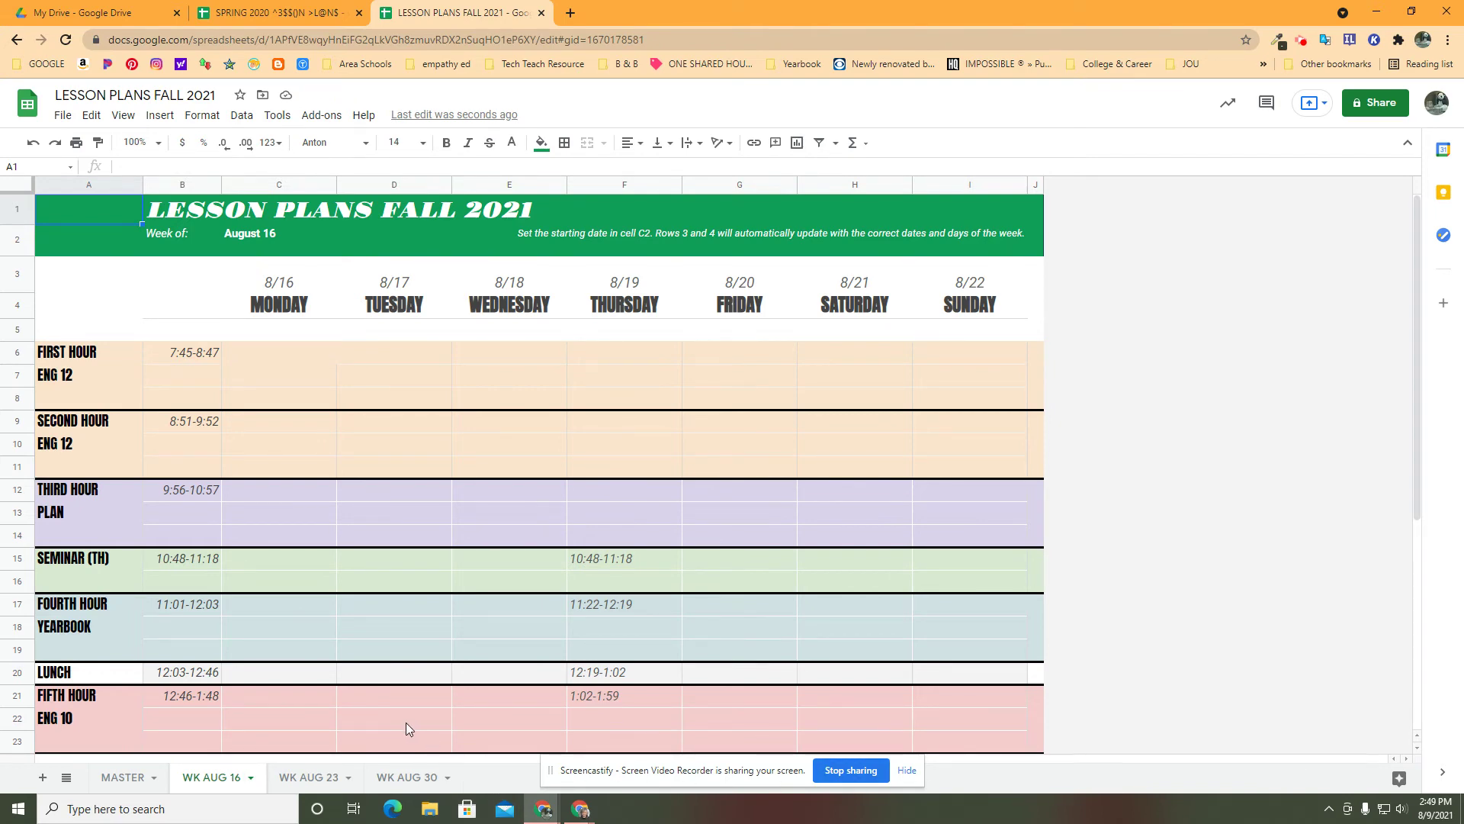
Step: Return to the MASTER tab and scroll back to the top of the sheet
{"action": "left_click", "coordinate": [152, 777]}
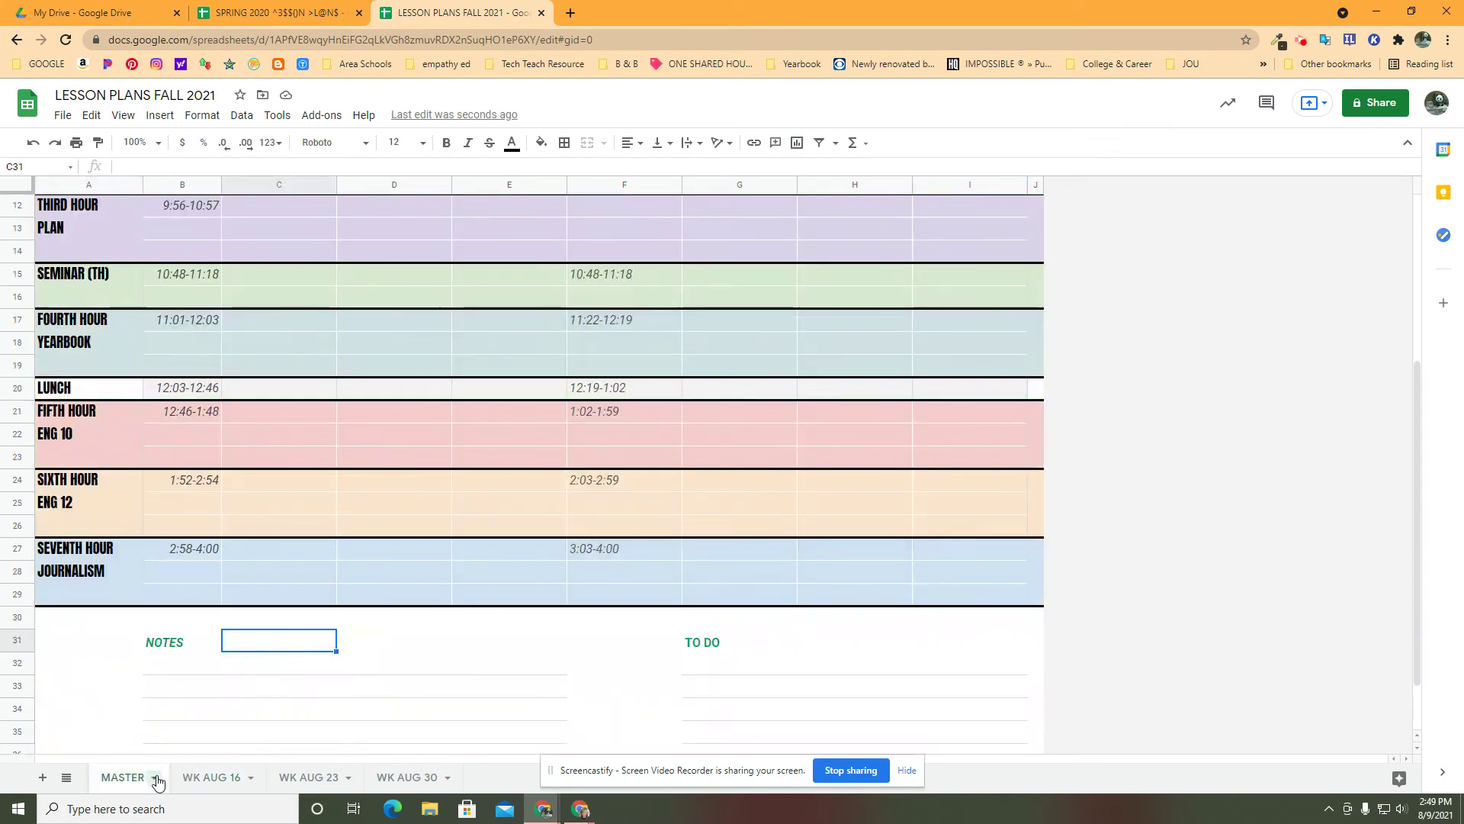
{"action": "left_click", "coordinate": [156, 778]}
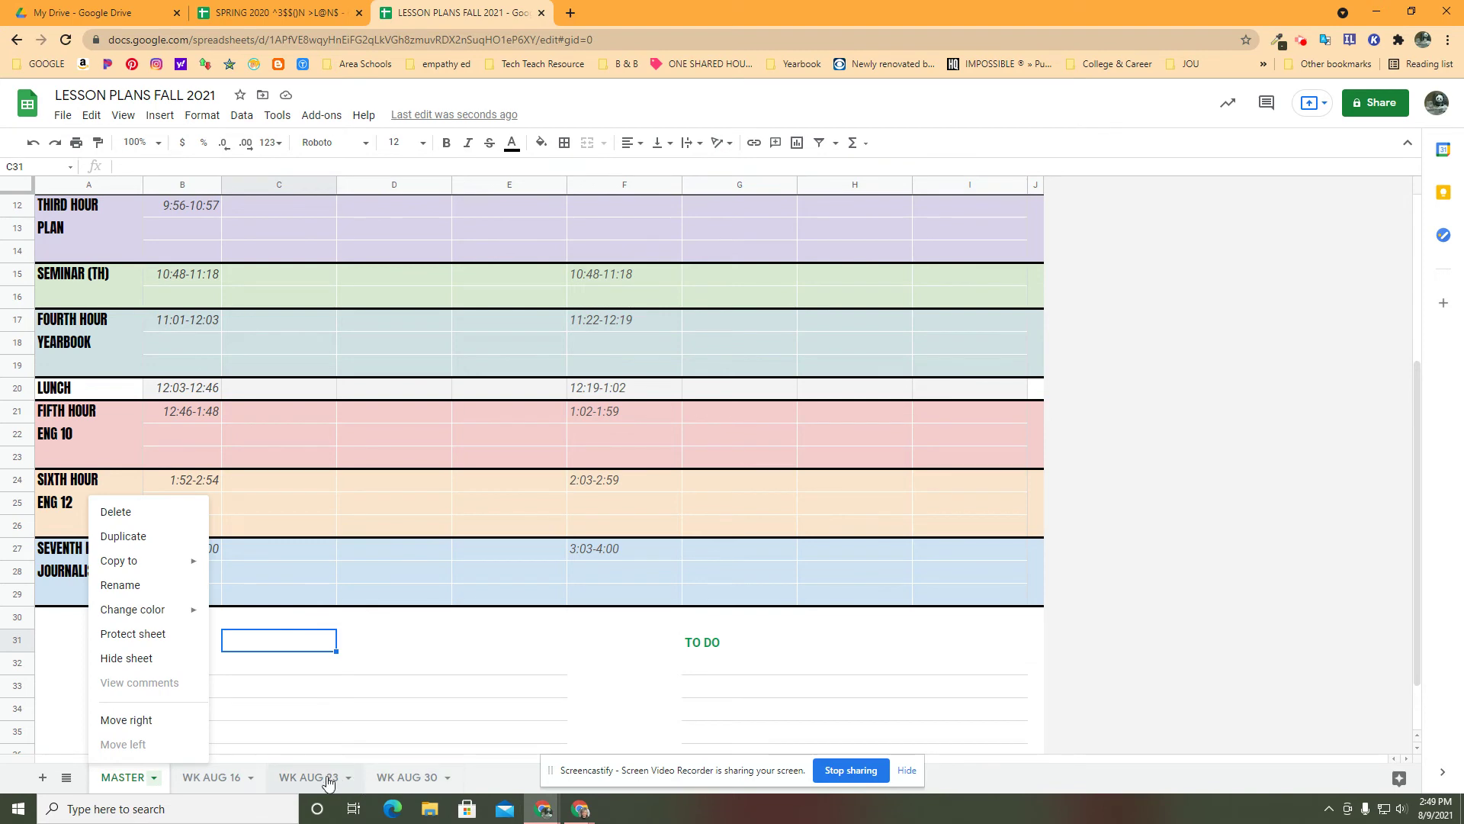
{"action": "left_click", "coordinate": [379, 482]}
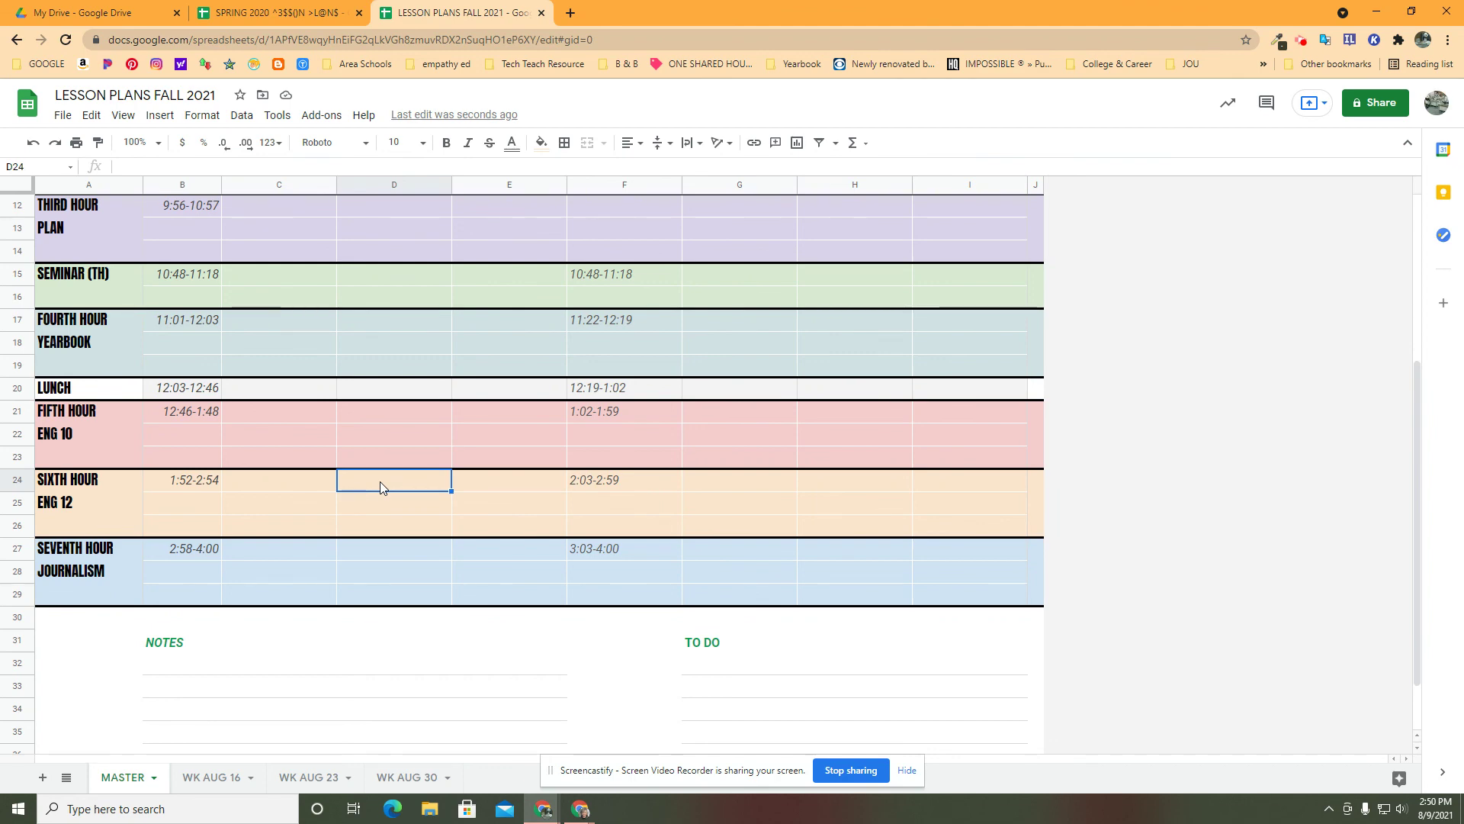
{"action": "scroll", "coordinate": [593, 468], "scroll_direction": "up", "scroll_amount": 4}
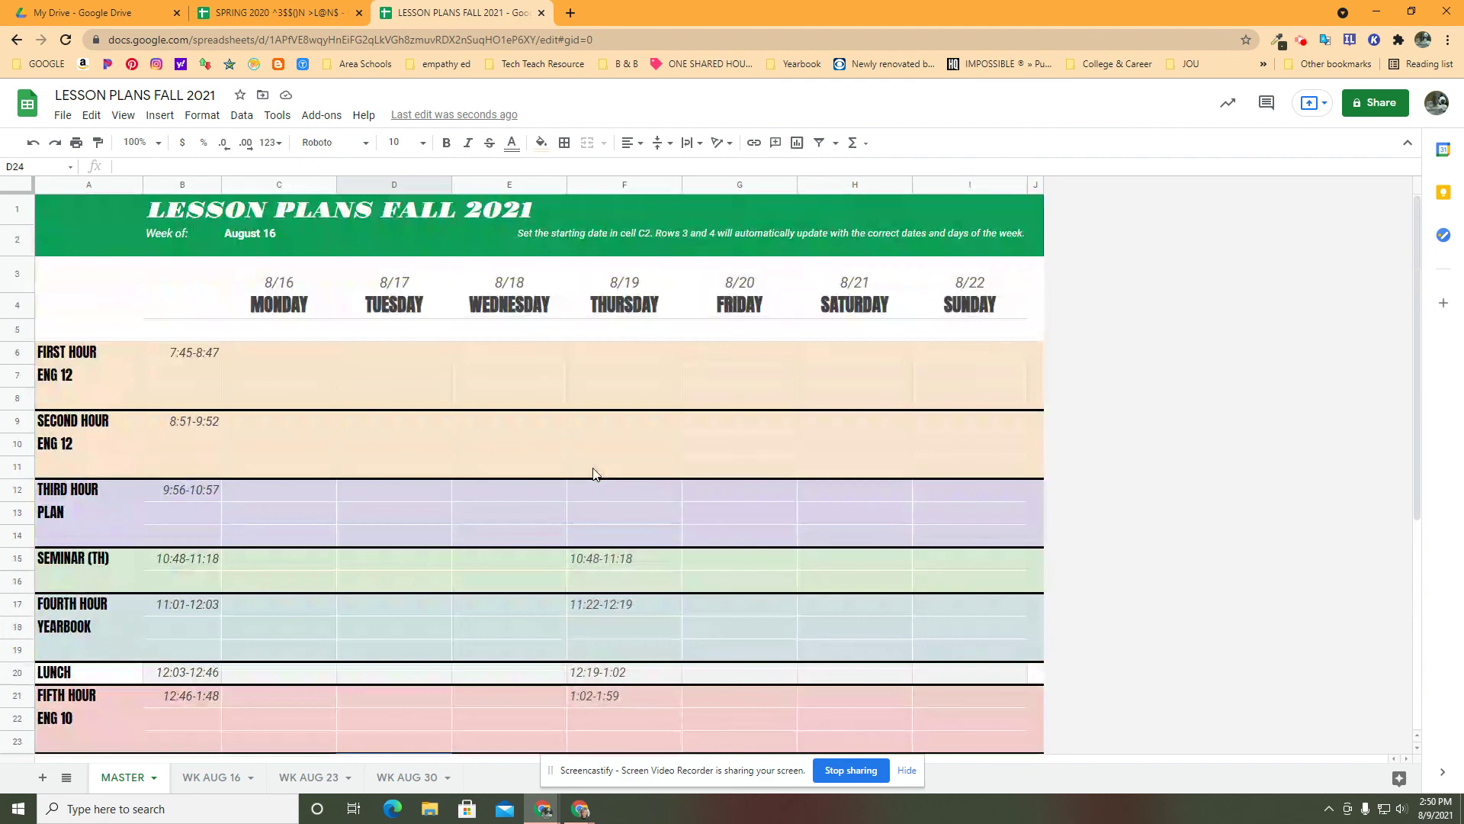